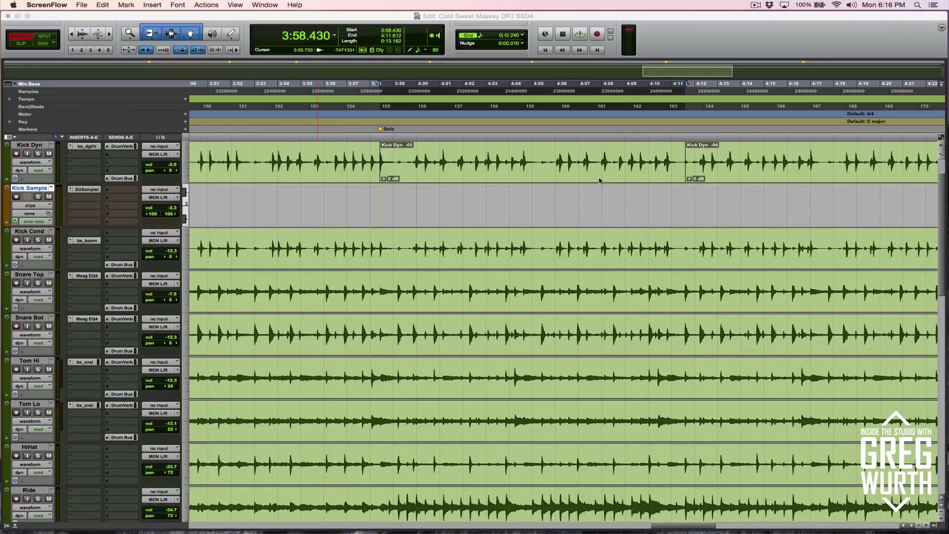
Select the Kick Dyn -03 clip on the kick track with the Grabber.
click(554, 172)
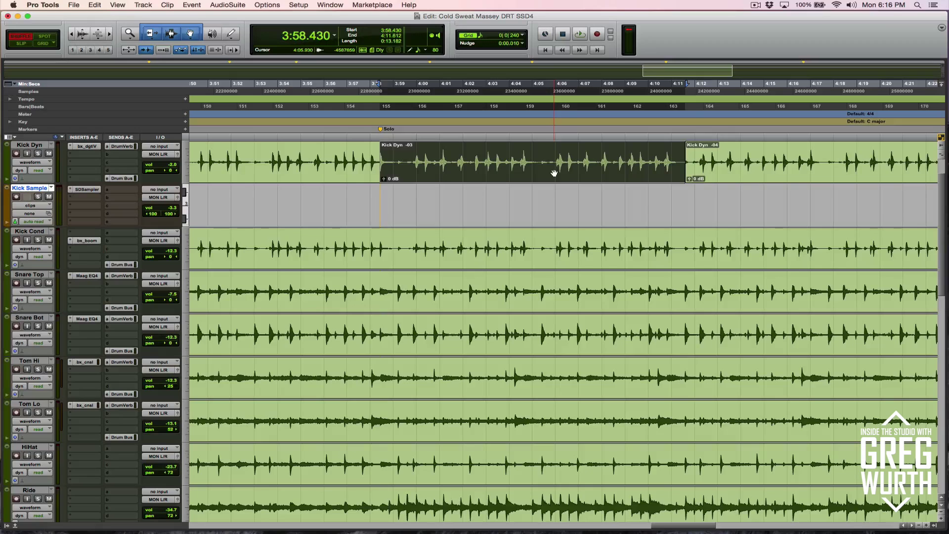
Launch the Massey DRT AudioSuite plug-in from Massey Plugins Inc. and nudge its window higher.
click(236, 6)
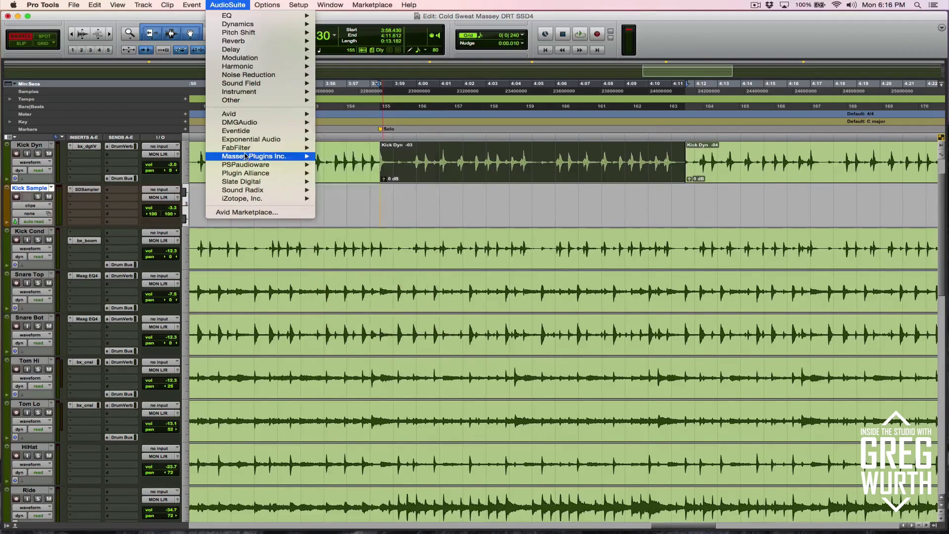
mouse_move(266, 157)
click(346, 156)
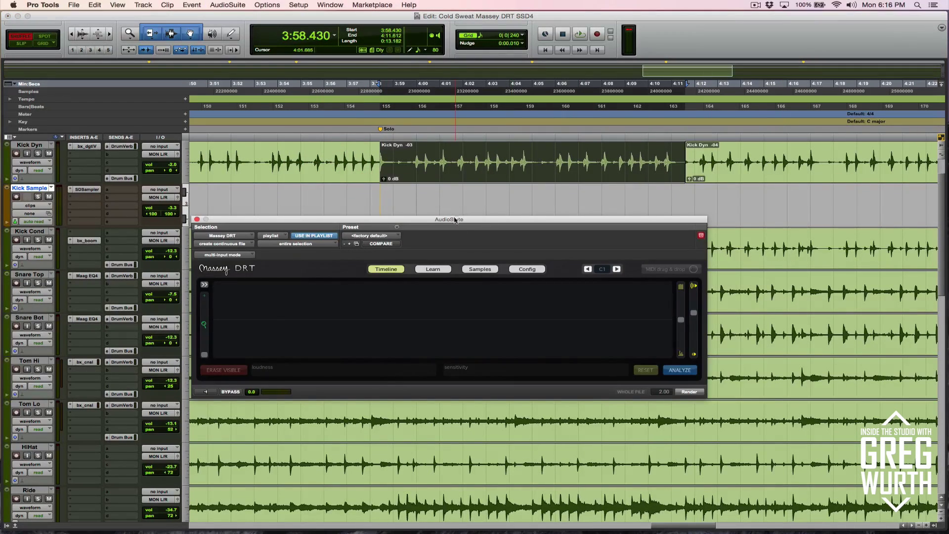
drag(455, 221, 435, 206)
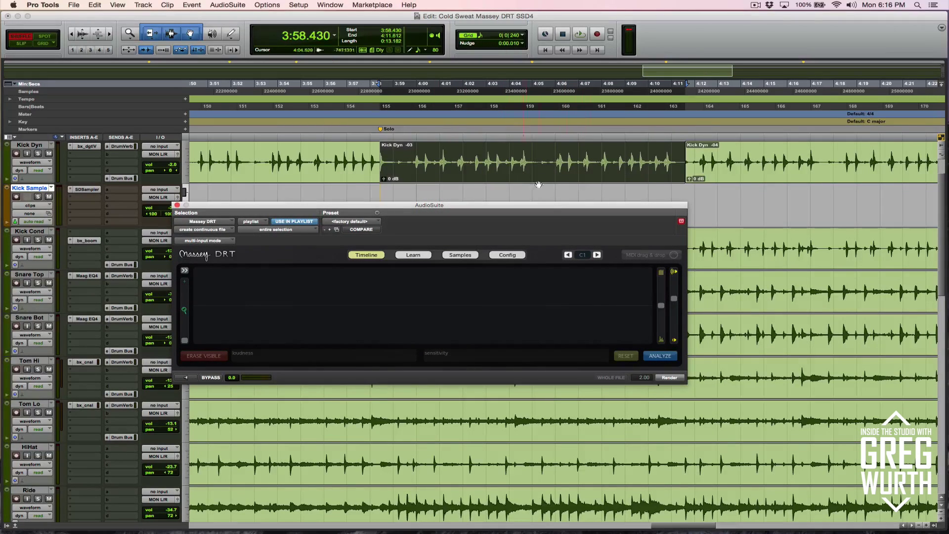
Analyze Kick Dyn -03 in Massey DRT, audition kick stretches from 3:58.208, then reselect the whole clip.
click(659, 356)
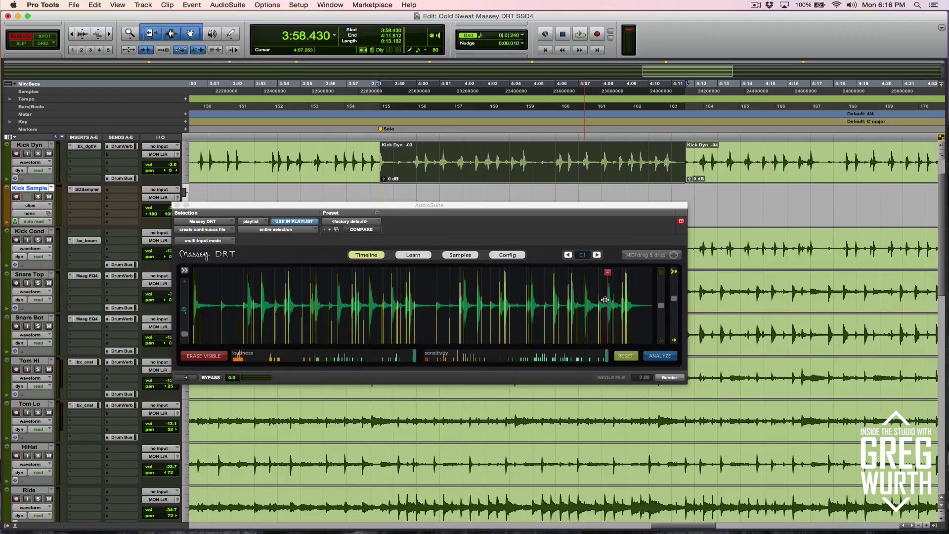
key(super+bracketright)
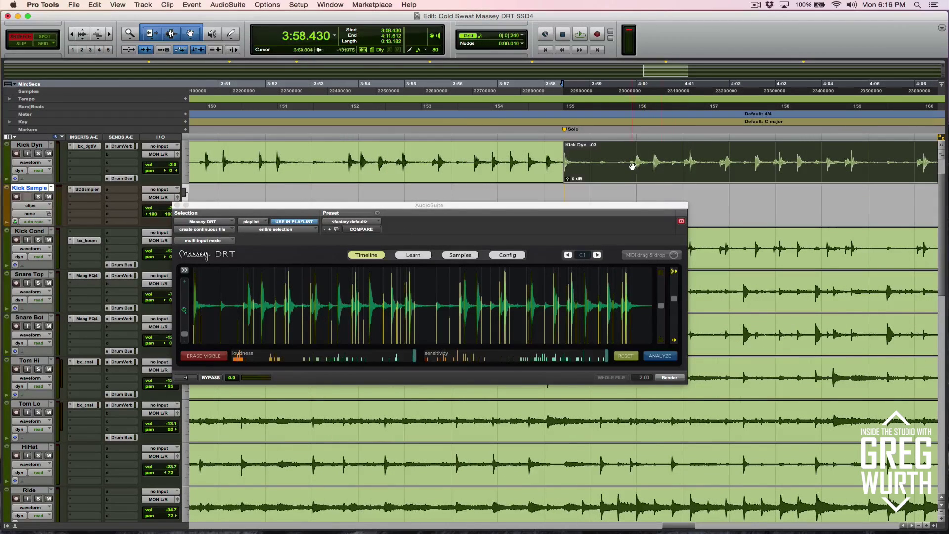
click(633, 186)
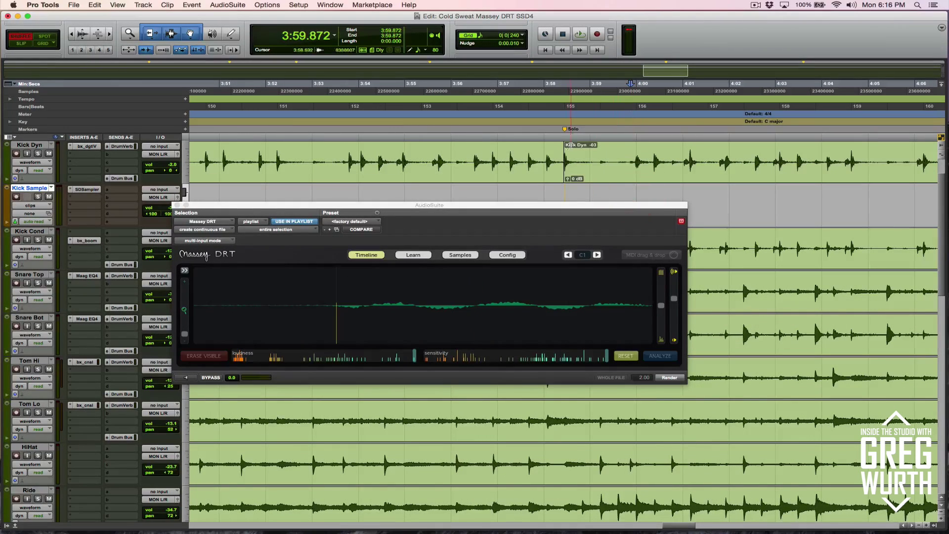
drag(553, 154, 615, 157)
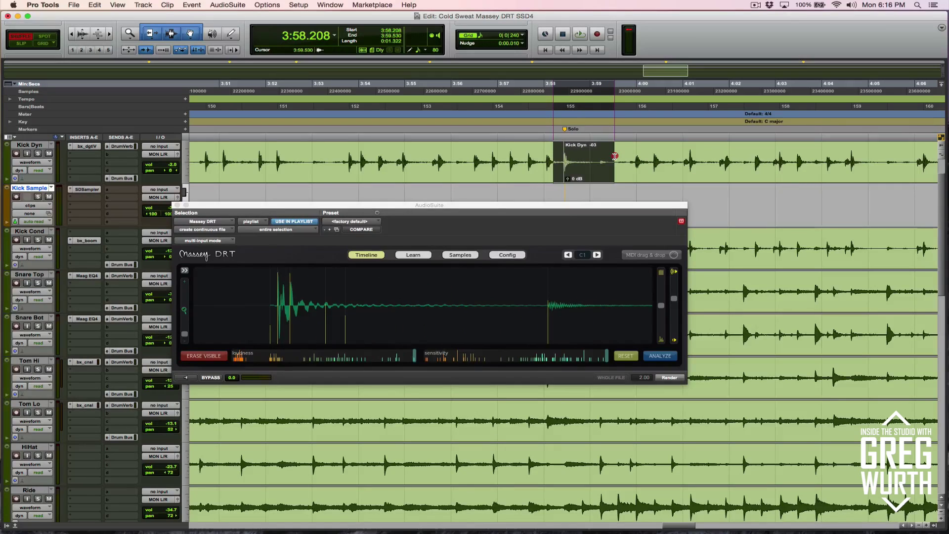
key(space)
drag(627, 157, 666, 157)
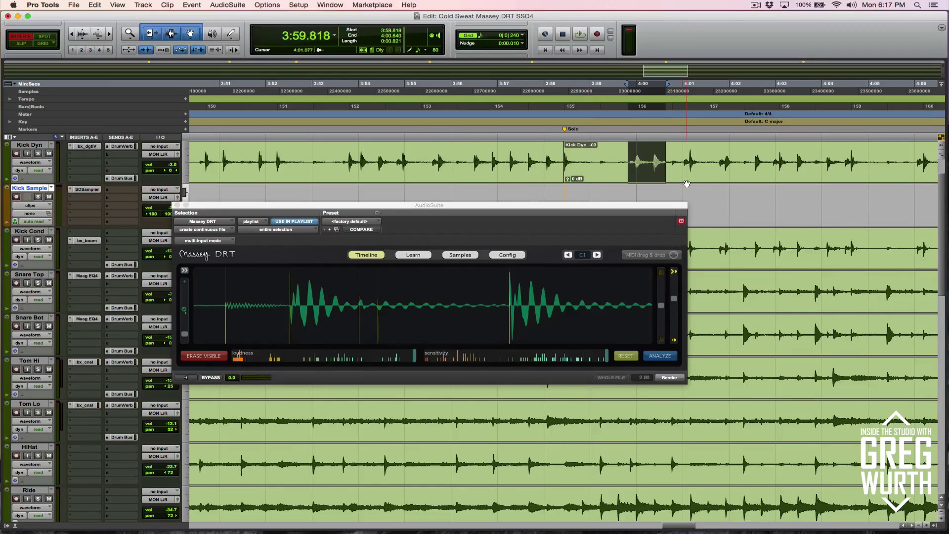
click(686, 179)
With the whole Kick Dyn -03 clip selected, slide the DRT sensitivity slightly lower.
click(608, 360)
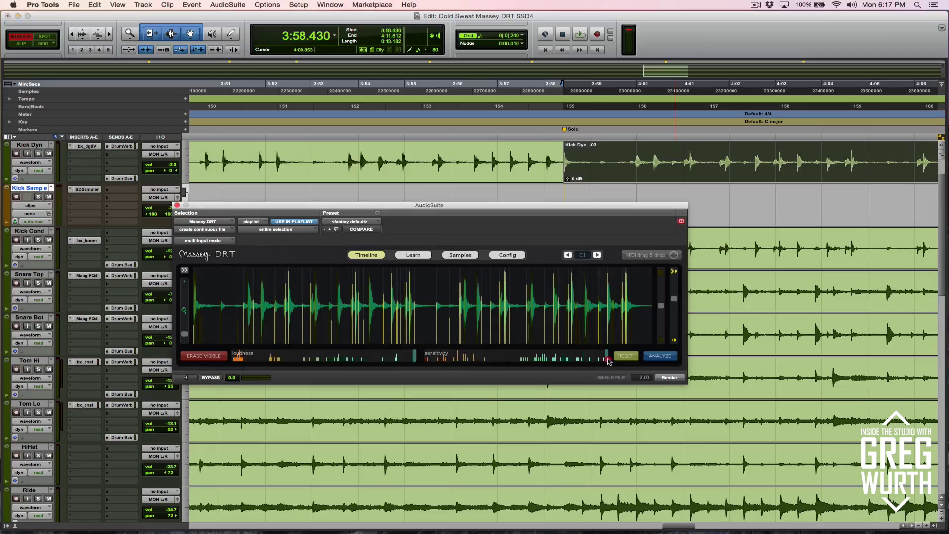
drag(601, 361, 523, 359)
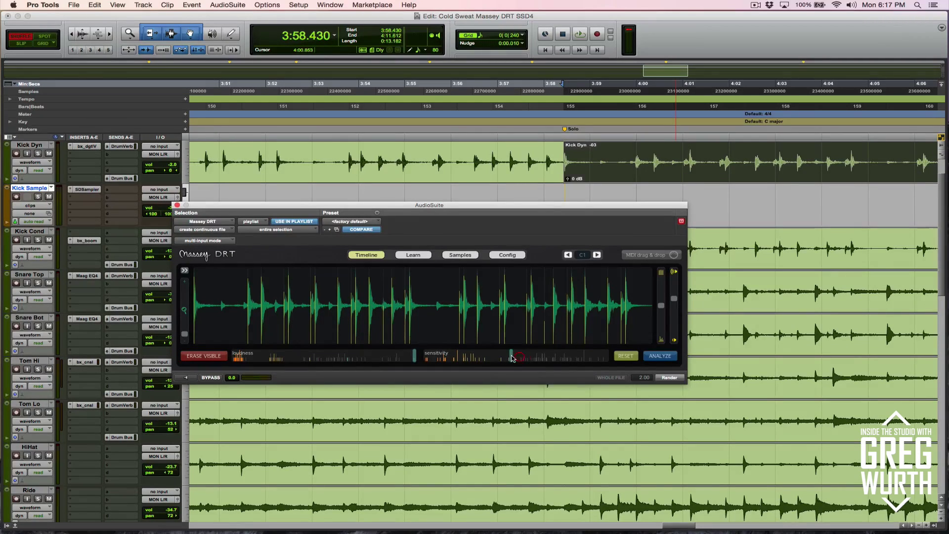
In the 3:58.250–4:01.280 kick section, add a trigger on the missed hit and align it to the onset.
click(591, 155)
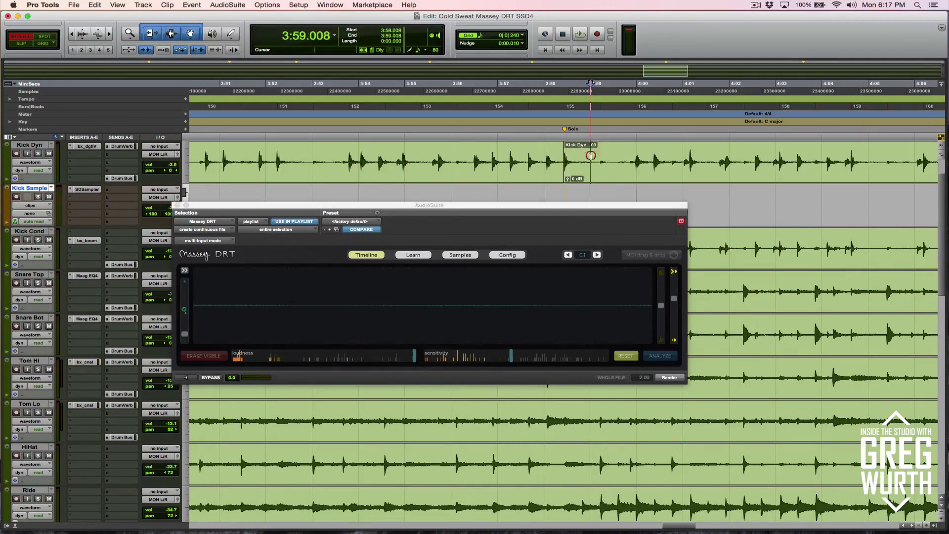
drag(555, 153, 696, 164)
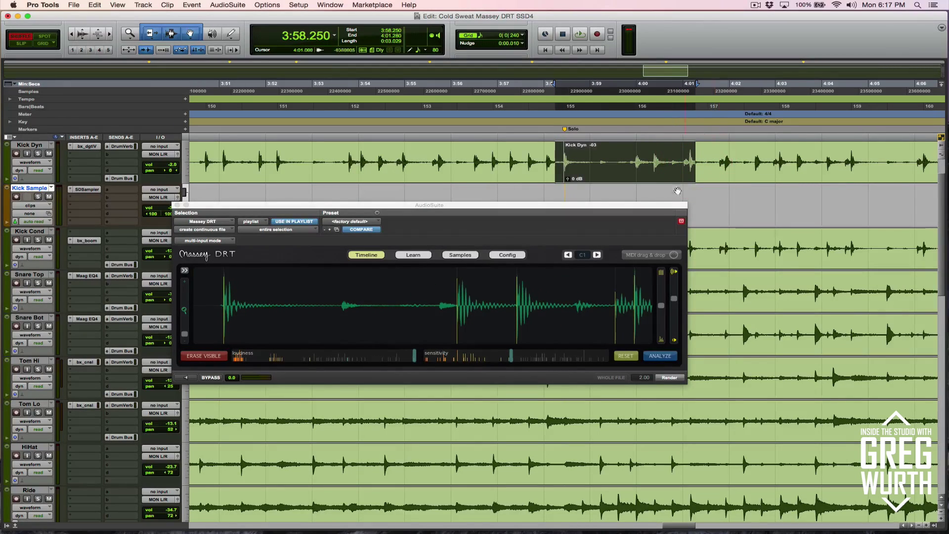
click(633, 317)
drag(633, 316, 507, 324)
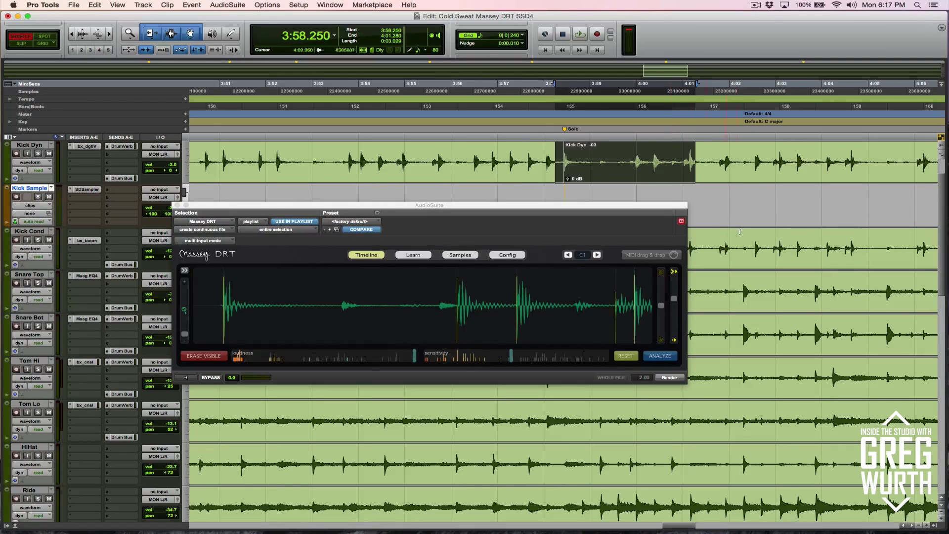
click(716, 161)
Inspect the kick hits around 4:02.4 and 4:06, placing the insertion point at 4:06.453.
drag(719, 161, 860, 159)
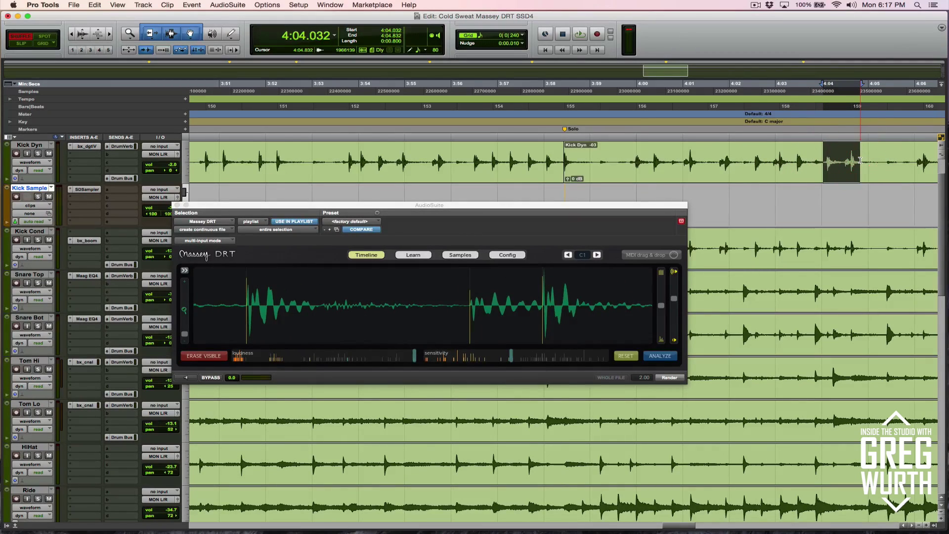
scroll(860, 159, right, 10)
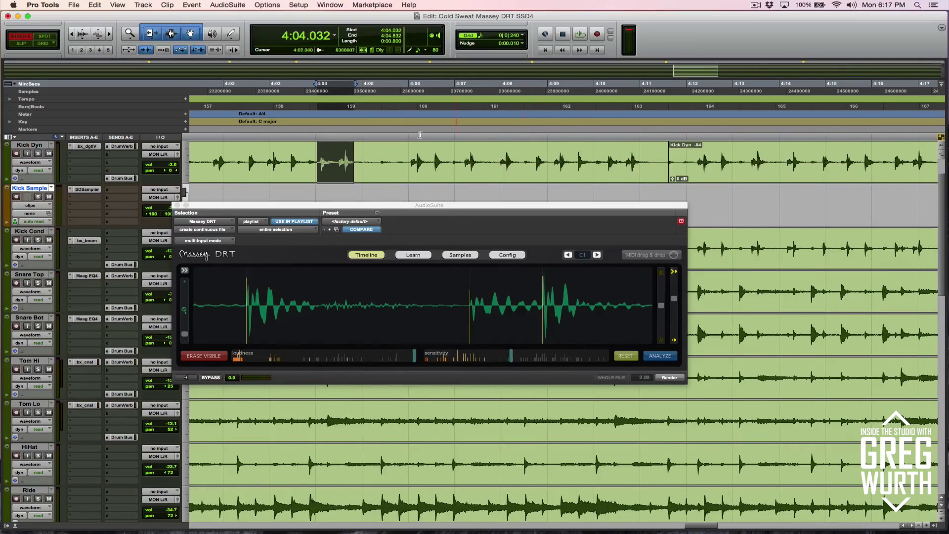
click(409, 157)
drag(410, 156, 645, 161)
click(429, 154)
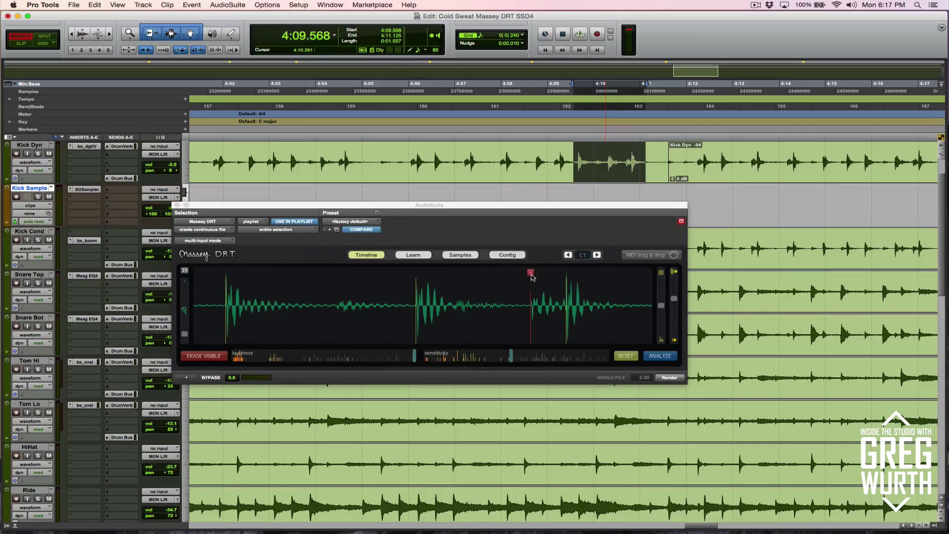
Delete the misplaced trigger and place a new one at the 4:10.645 kick hit onset.
click(531, 272)
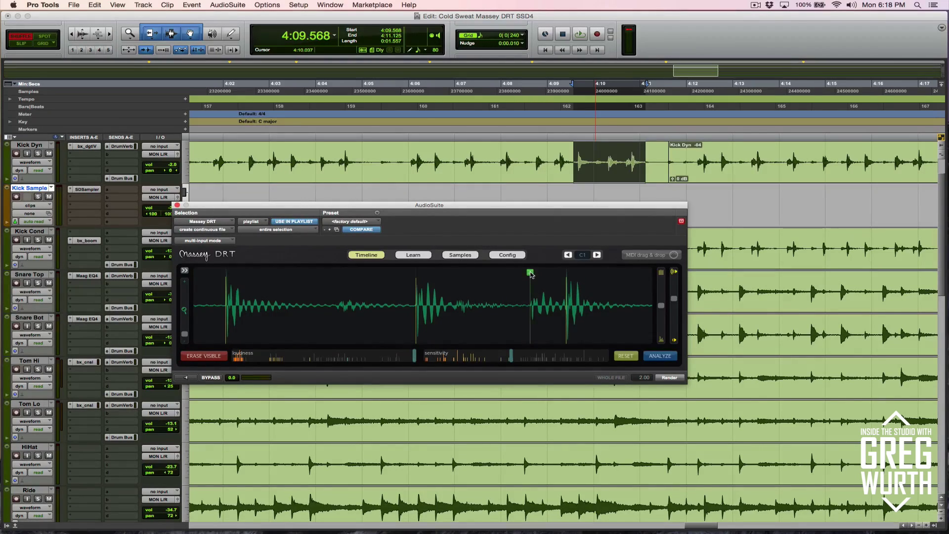
click(627, 159)
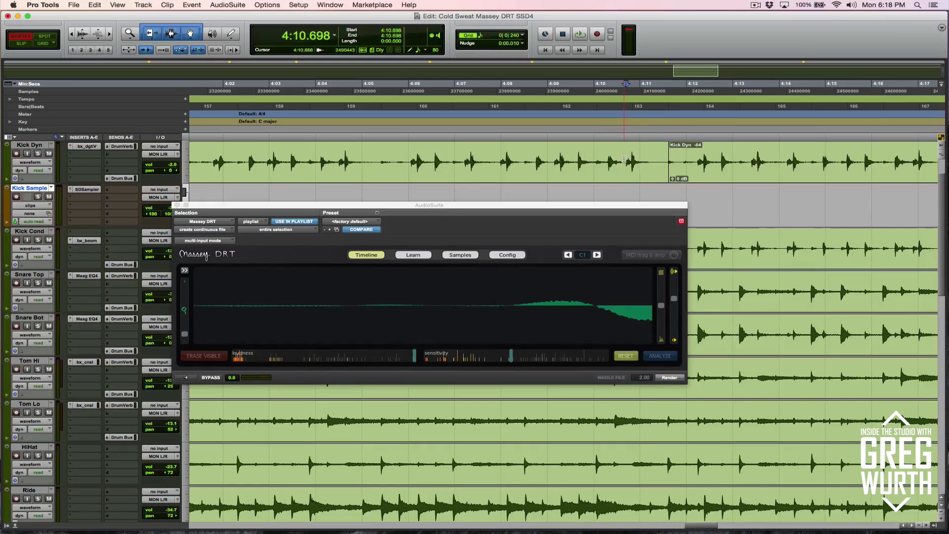
drag(624, 160, 630, 159)
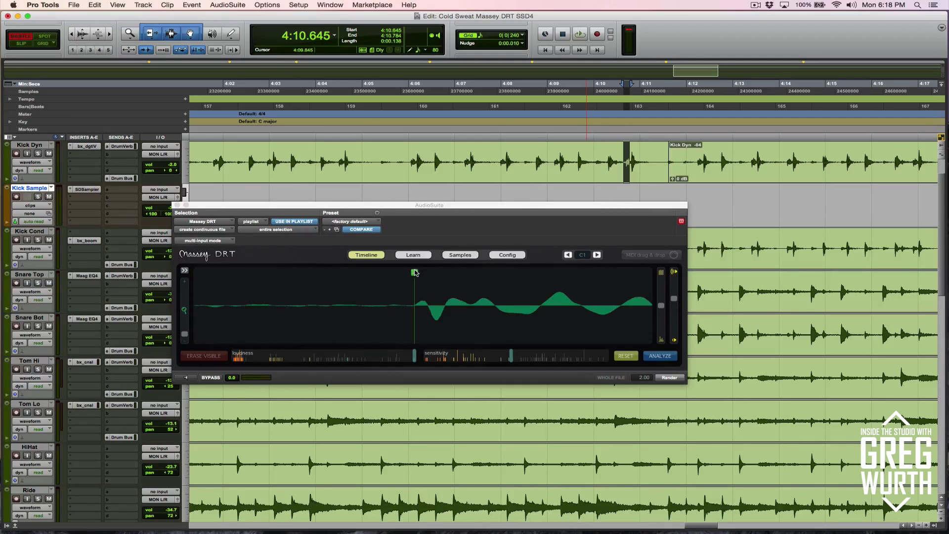
click(414, 272)
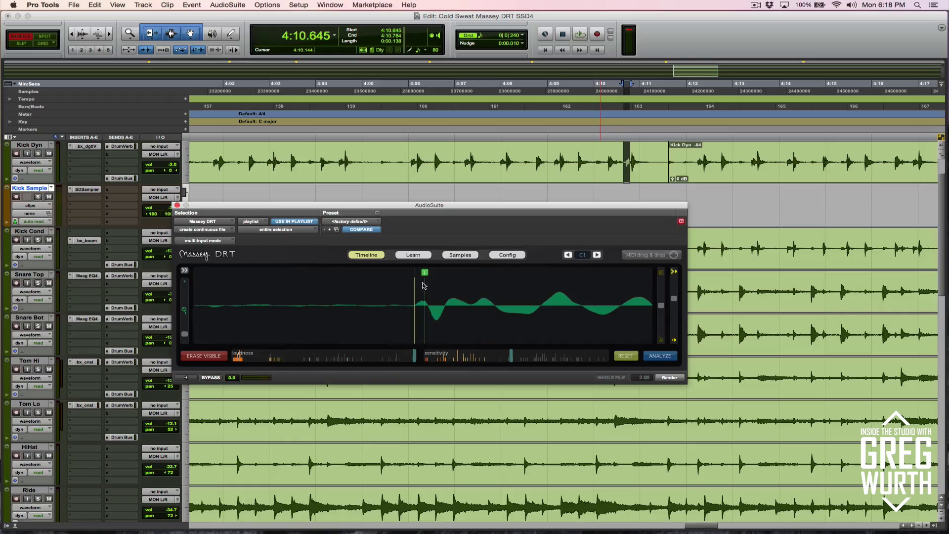
click(415, 306)
Move the Massey DRT window aside and zoom out to show the Kick Sample trigger clip near 3:58.
click(621, 198)
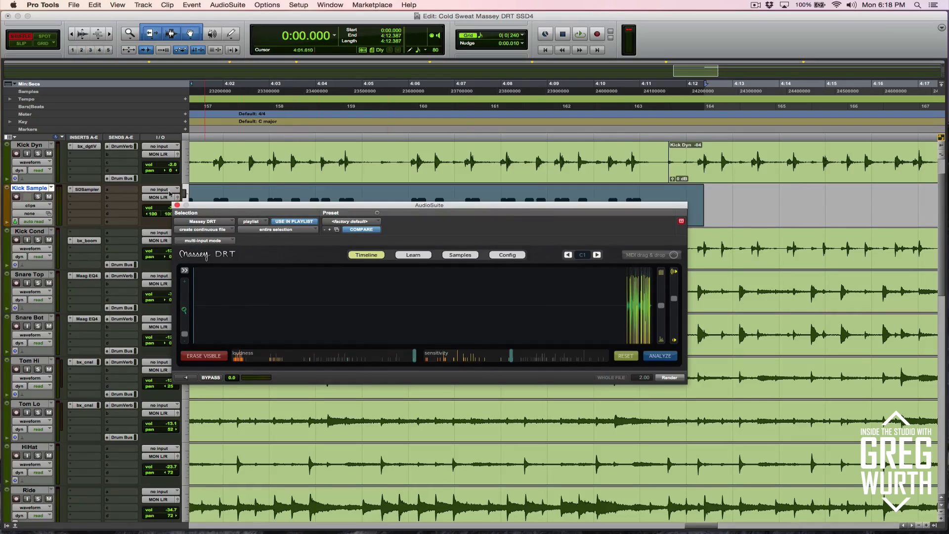
drag(200, 205, 932, 191)
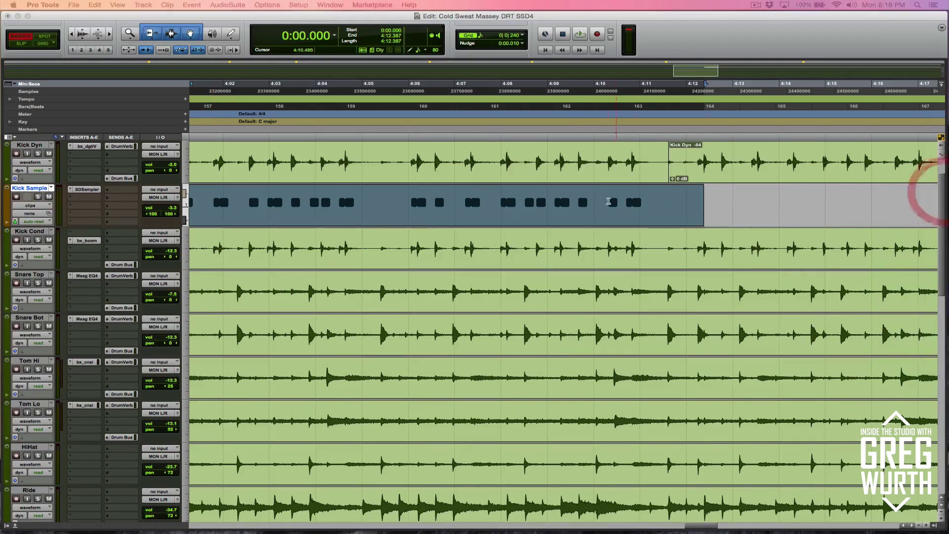
click(419, 186)
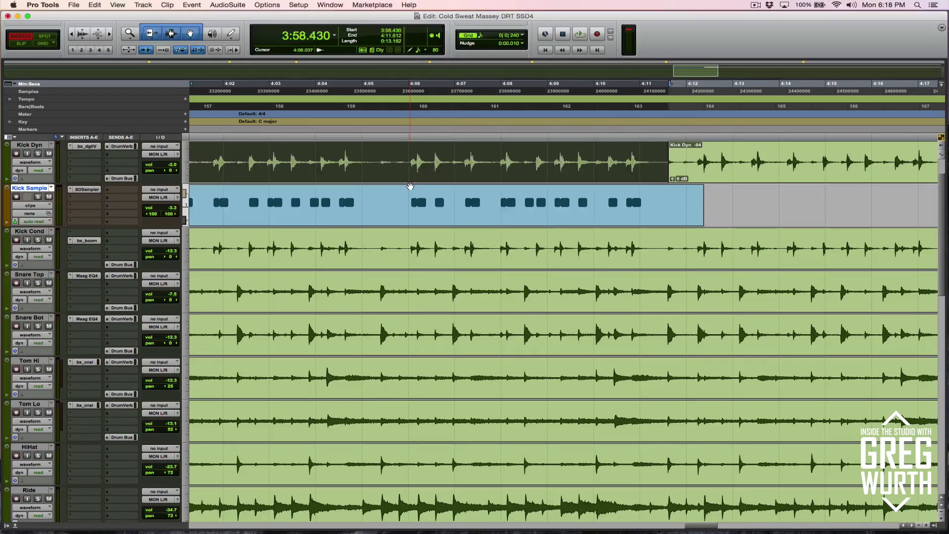
click(418, 193)
key(super+bracketleft)
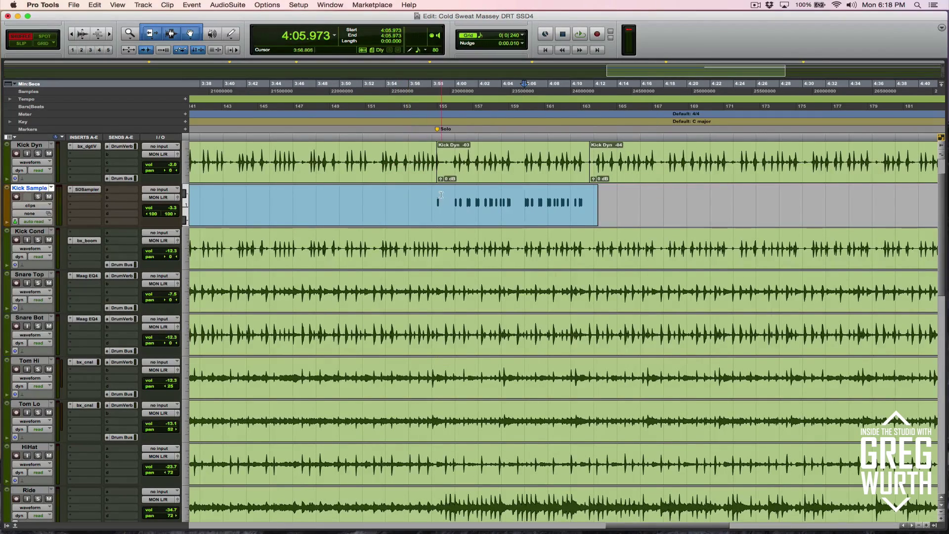
key(super+bracketleft)
key(super+bracketleft)
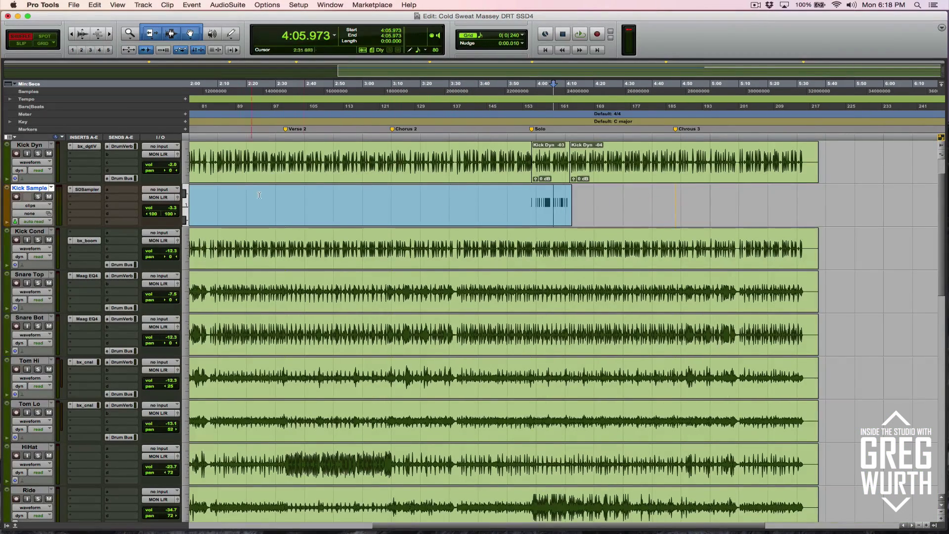
click(541, 202)
key(super+bracketright)
key(super+bracketright)
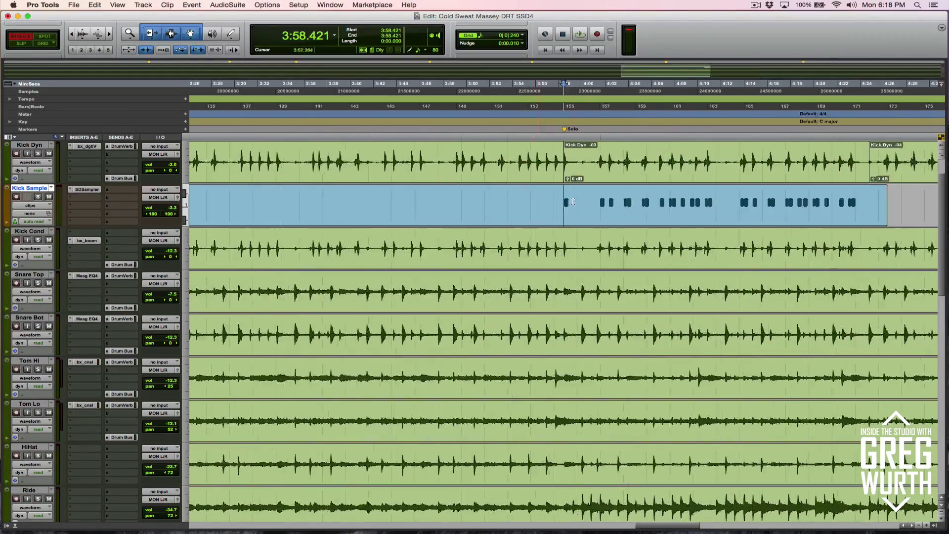
click(566, 194)
key(super+bracketright)
key(super+bracketright)
key(super+bracketright)
key(super+bracketright)
key(super+bracketright)
key(super+bracketright)
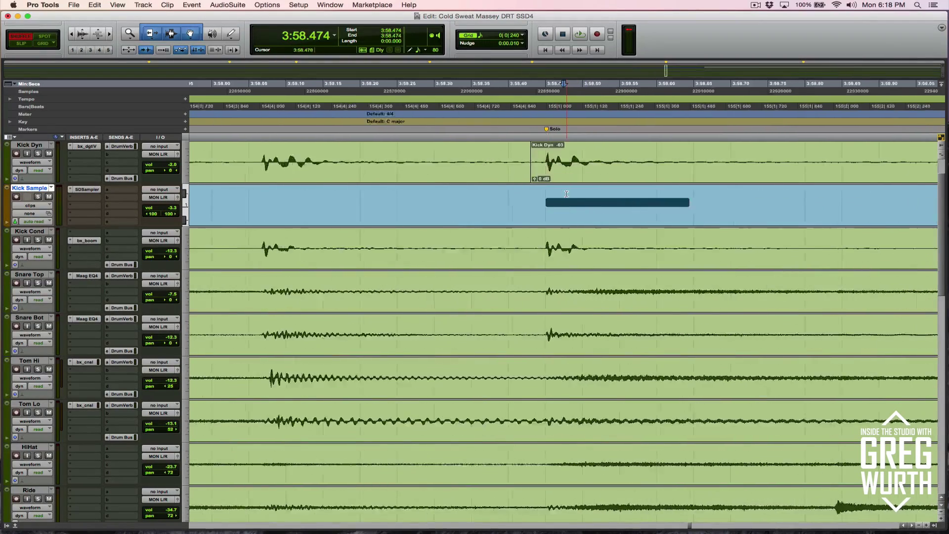
key(super+bracketright)
key(super+bracketright)
click(495, 190)
key(super+bracketright)
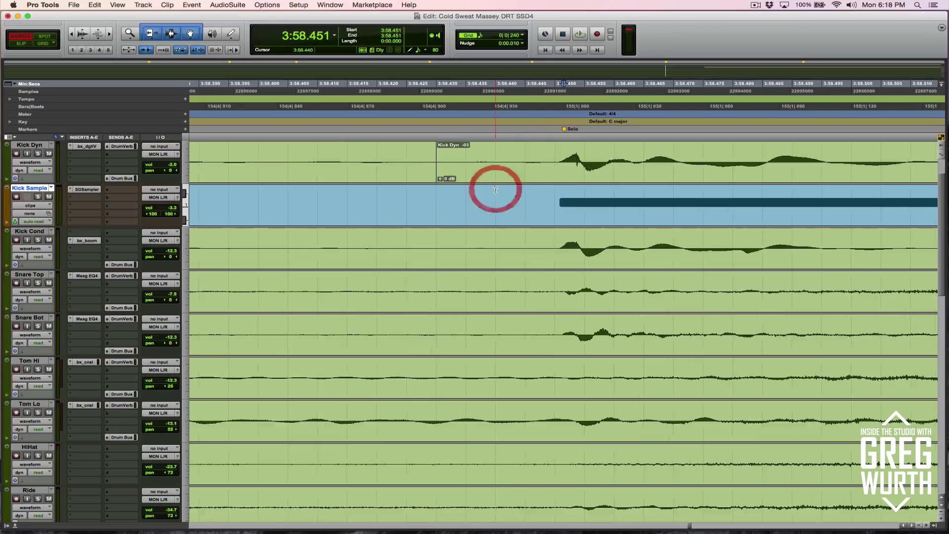
click(556, 196)
key(Tab)
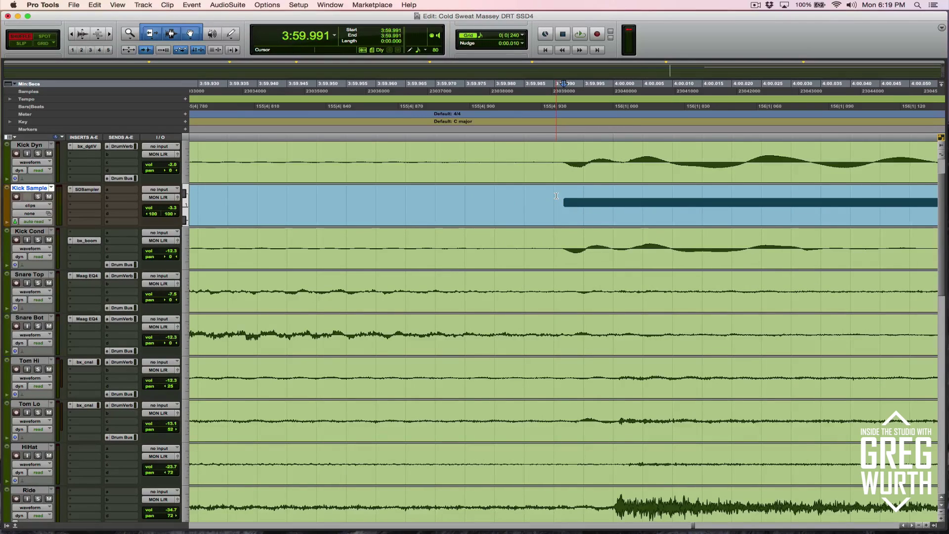
key(Tab)
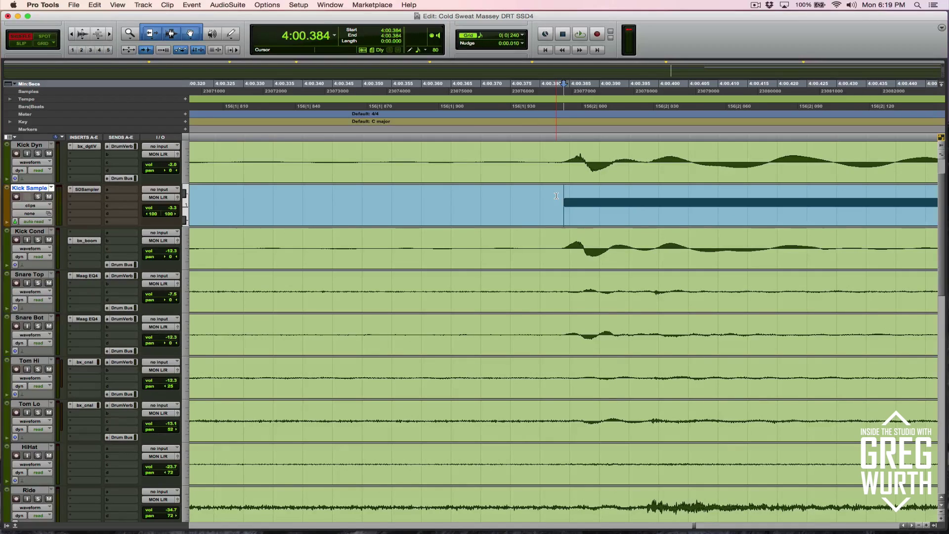
key(Tab)
key(Tab)
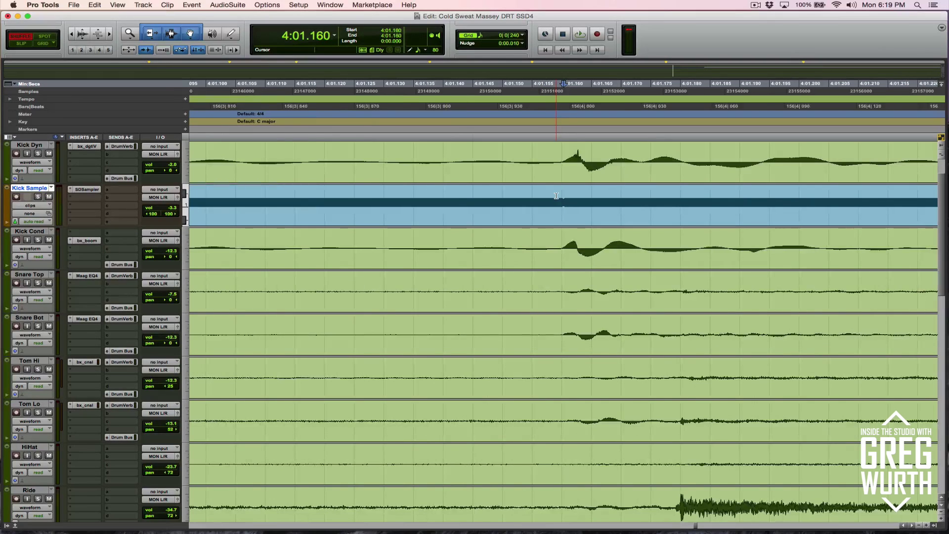
key(Tab)
key(Tab)
key(Tab)
key(Tab)
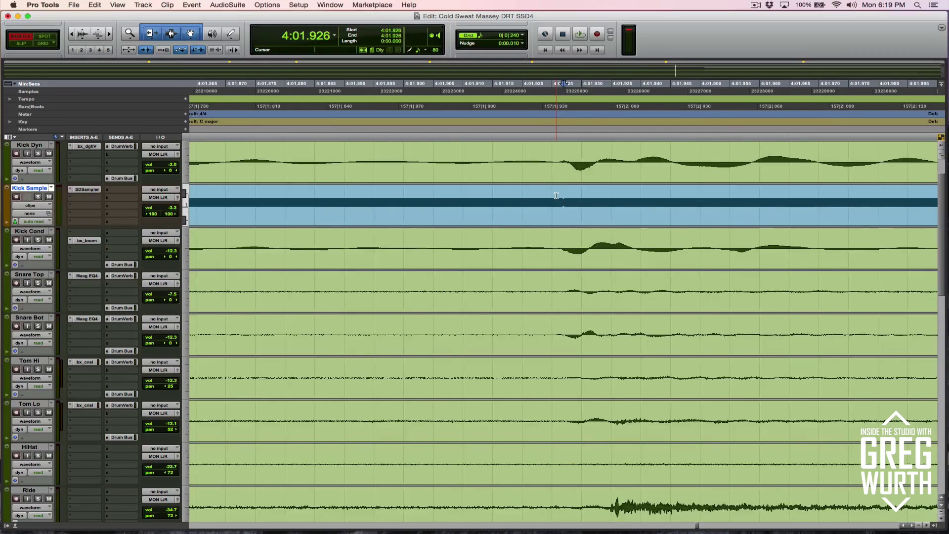
key(Tab)
key(Tab)
key(Tab)
key(Tab)
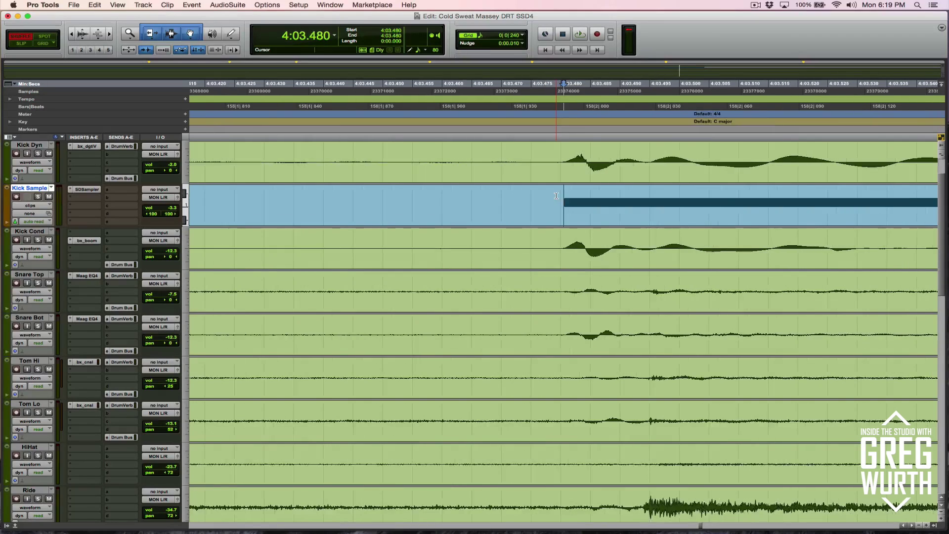
key(Tab)
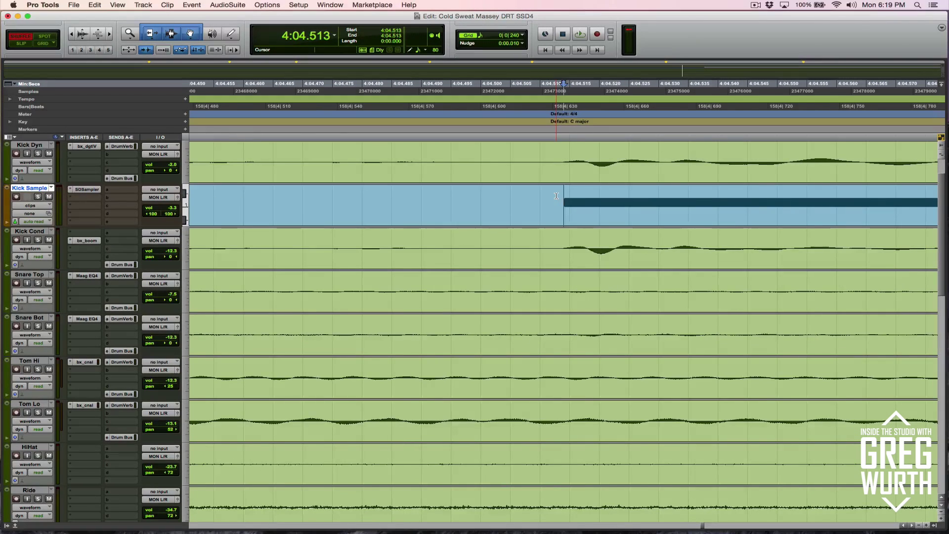
key(Tab)
key(Tab)
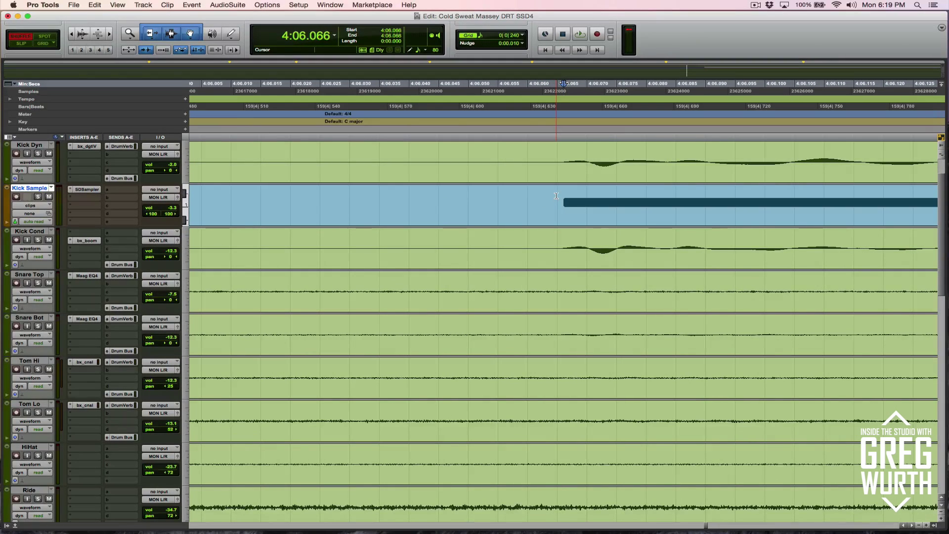
key(r)
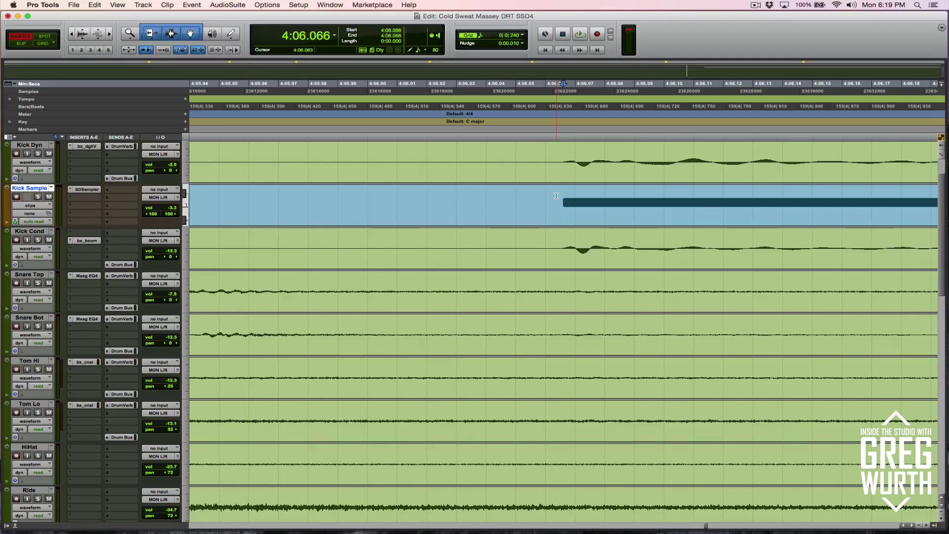
key(r)
key(r)
key(r)
key(r)
key(r)
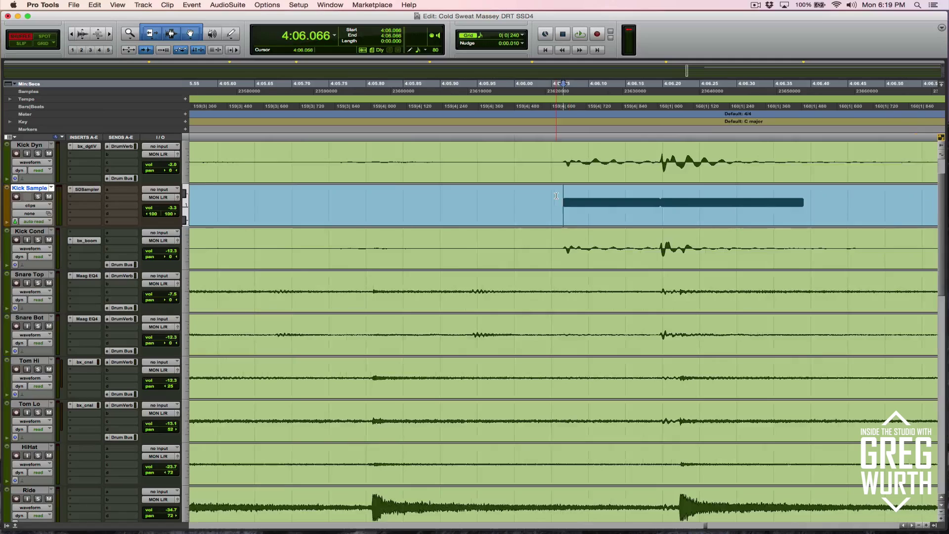
key(r)
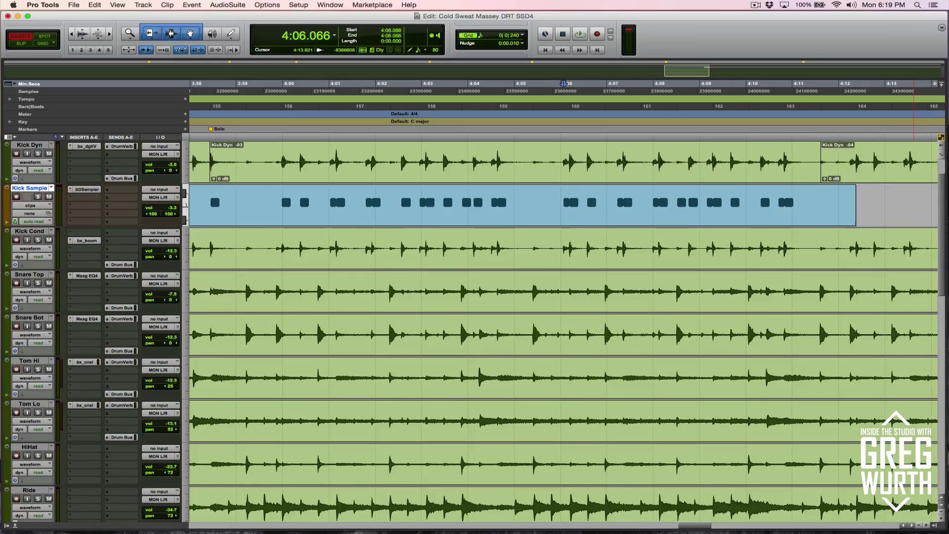
Load Kick Dyn -03 into Massey DRT, fine-tune its detection level slider, then move the window away.
drag(415, 214, 393, 212)
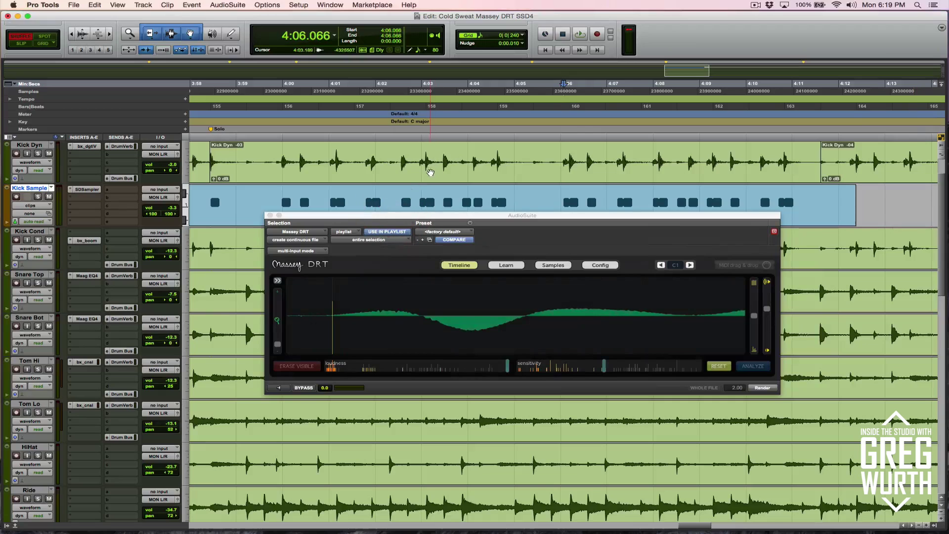
click(431, 172)
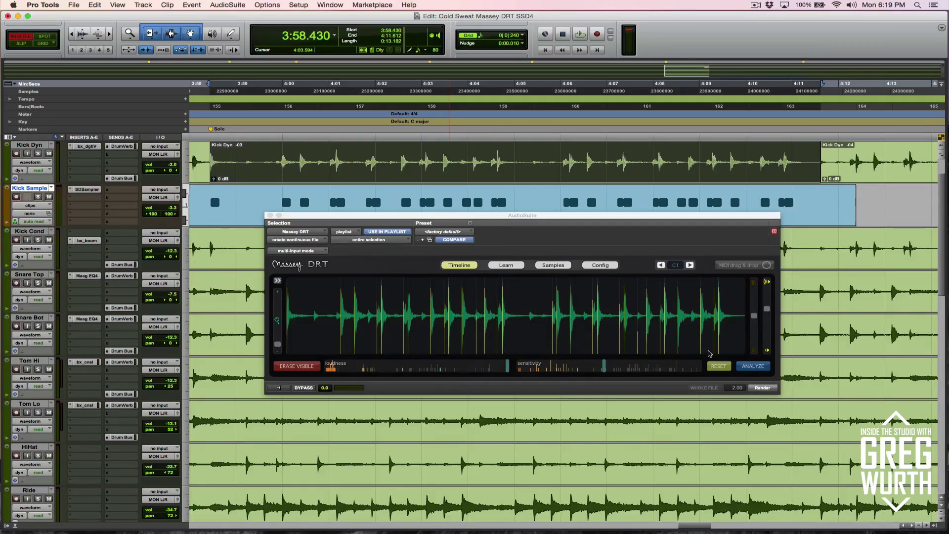
drag(756, 319, 752, 295)
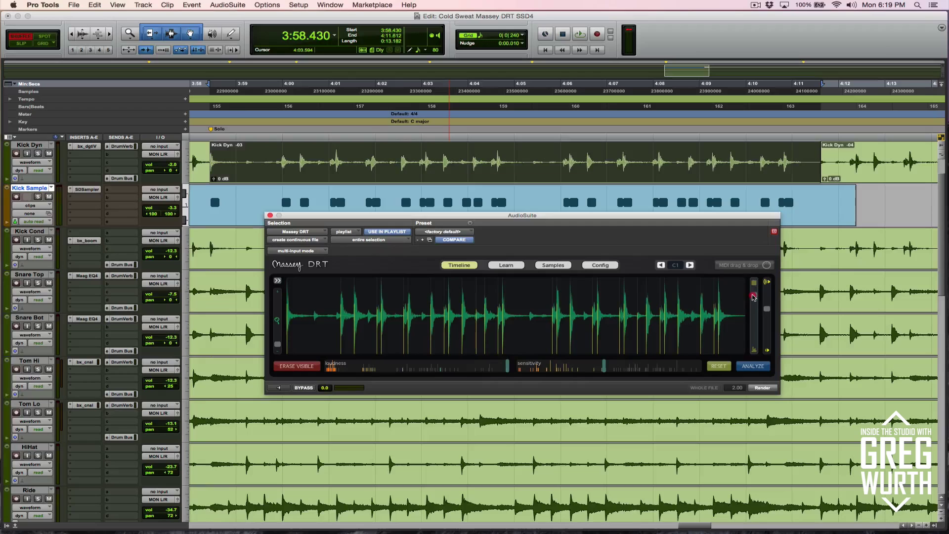
mouse_move(751, 302)
mouse_down()
mouse_move(751, 321)
mouse_move(751, 307)
mouse_up()
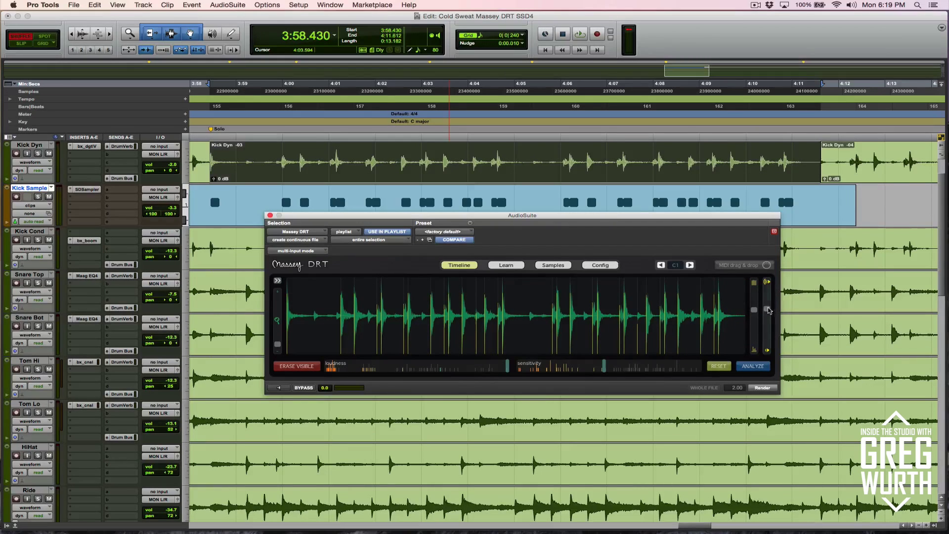
drag(768, 309, 767, 304)
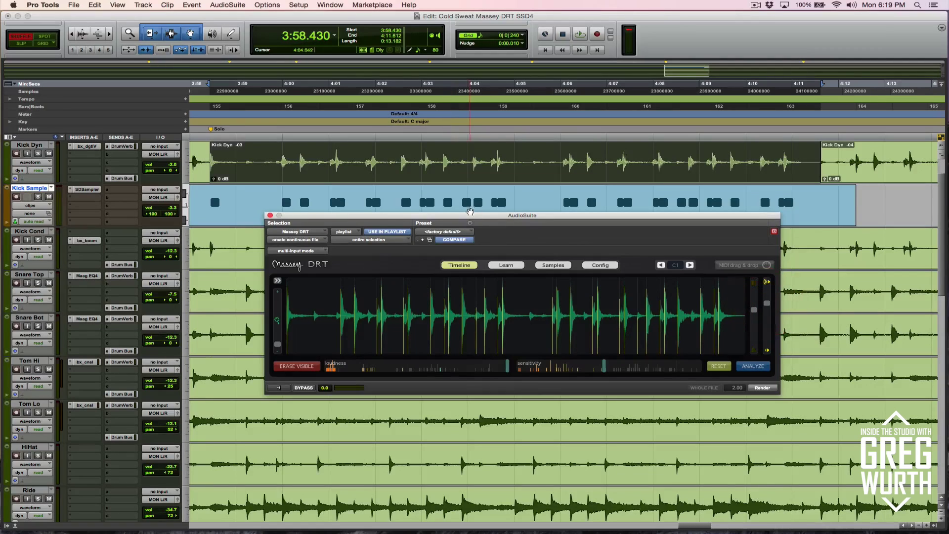
drag(466, 216, 948, 203)
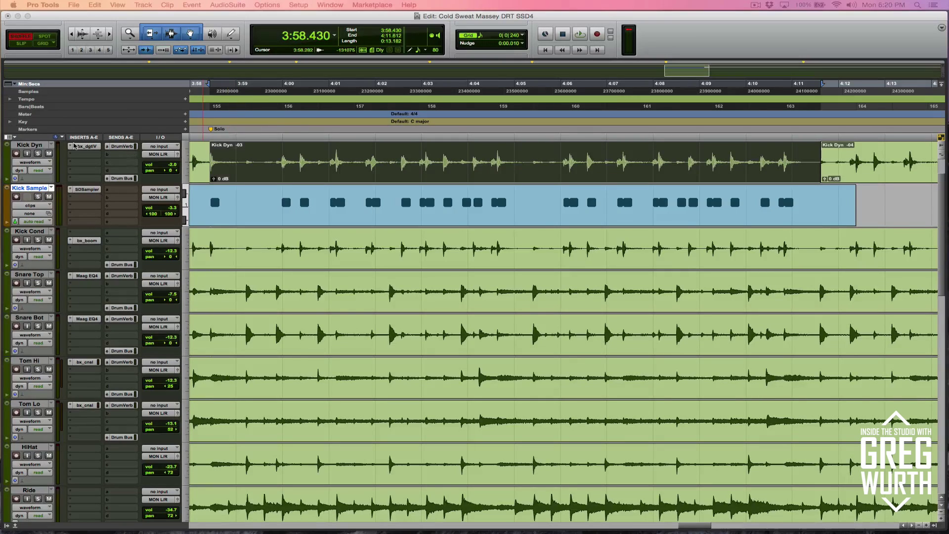
Open Kick Sample's Steven Slate Drums, browse SSD 4 Classic Signature kicks, and solo Kick Sample.
key(r)
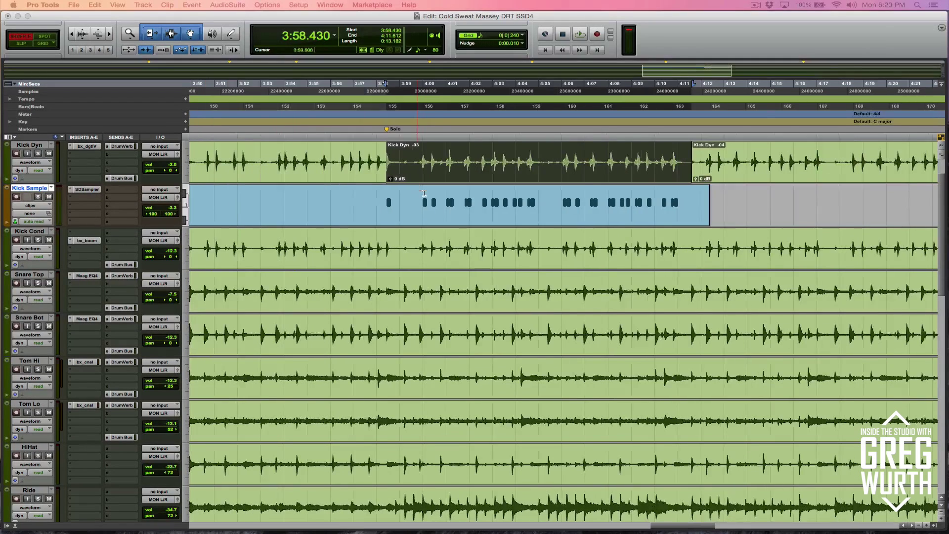
click(86, 190)
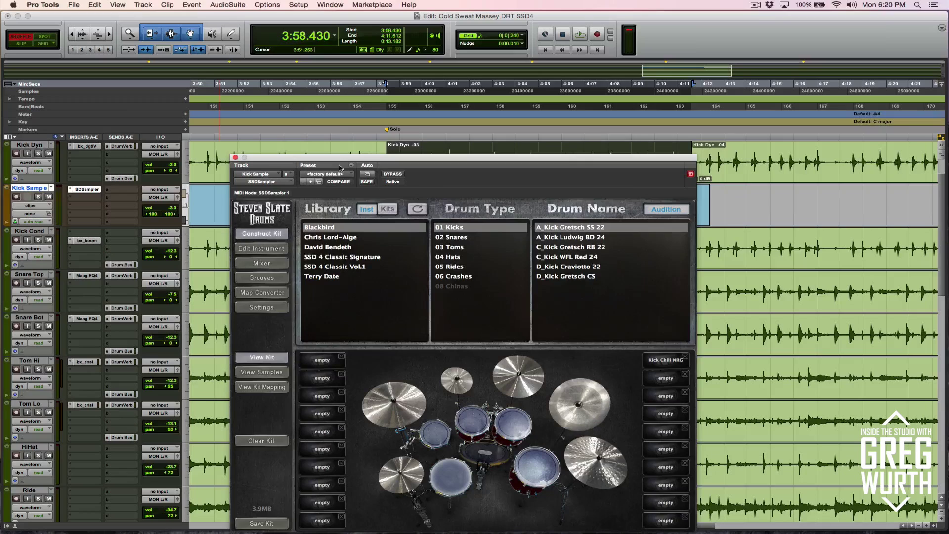
drag(341, 158, 327, 82)
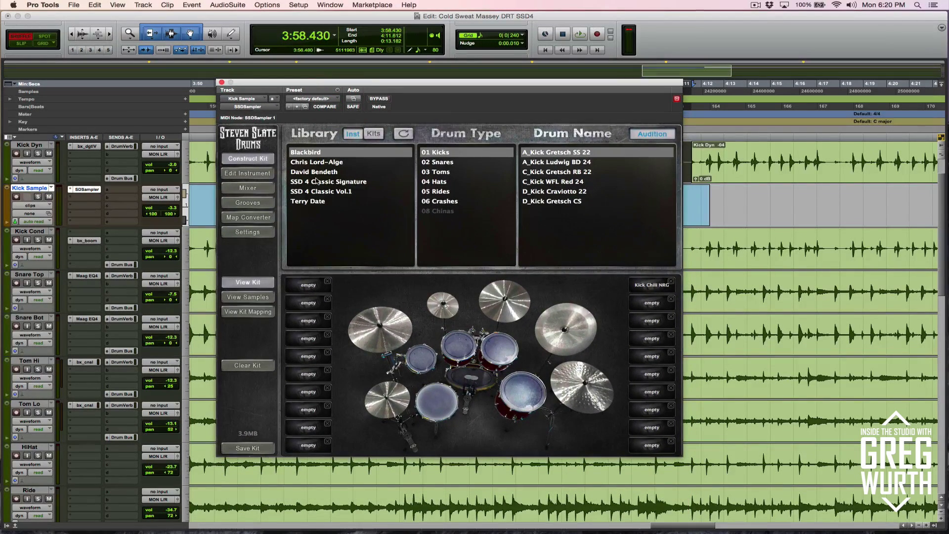
click(332, 183)
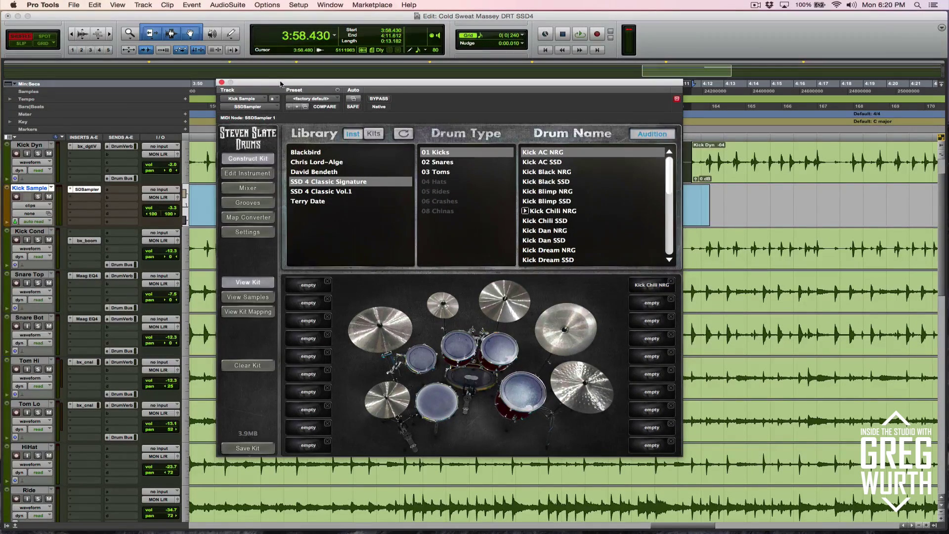
drag(280, 84, 227, 290)
click(38, 198)
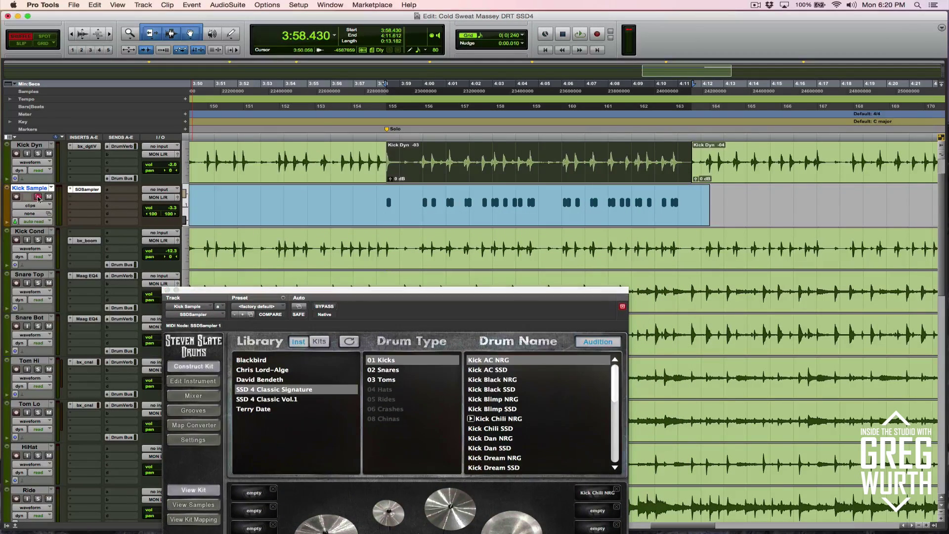
click(39, 197)
Play from 3:58.037 with Kick Dyn also soloed to compare the sampled and original kicks.
click(378, 188)
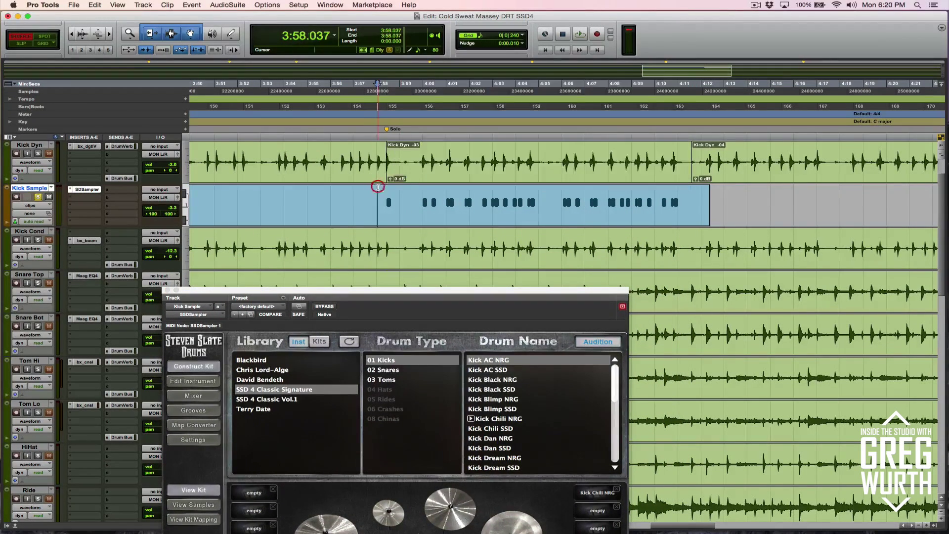
key(space)
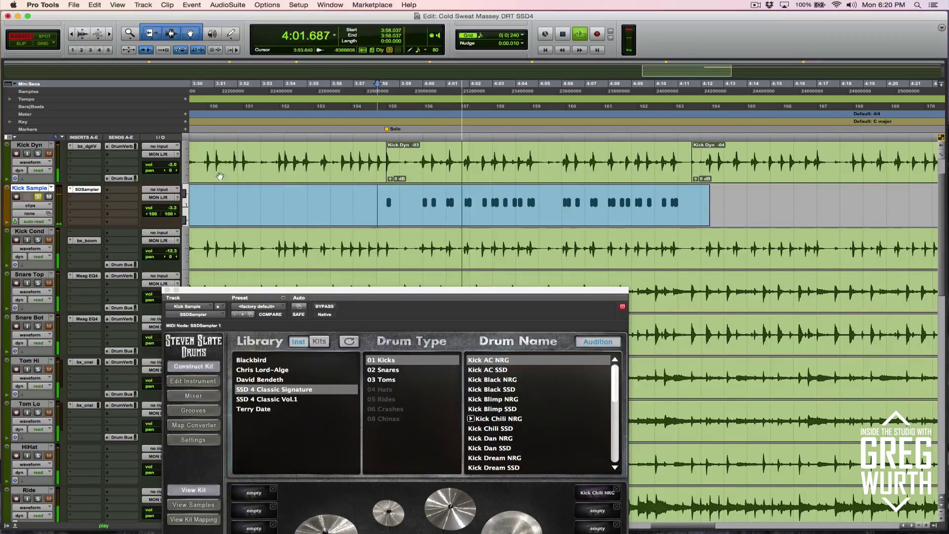
click(38, 154)
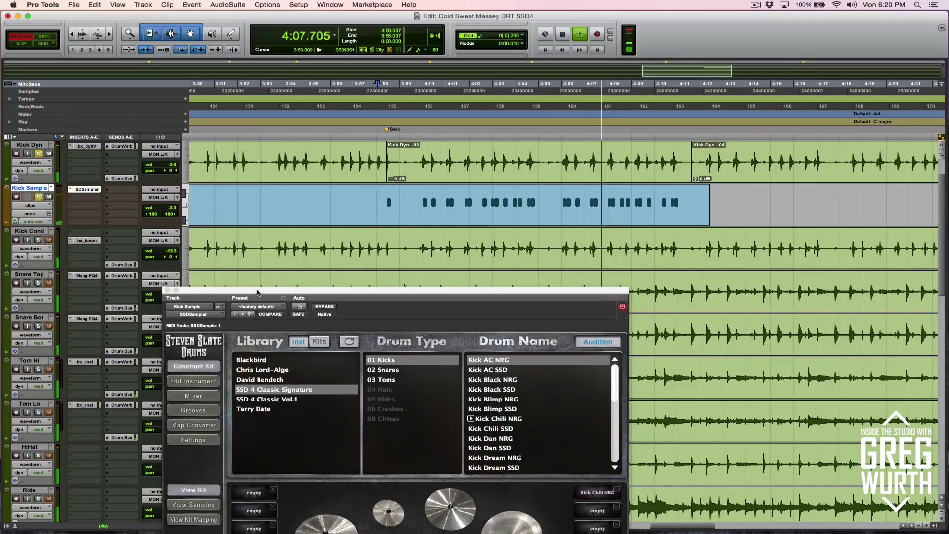
key(space)
Reposition the Steven Slate Drums window so it no longer covers the kick tracks.
drag(306, 292, 383, 139)
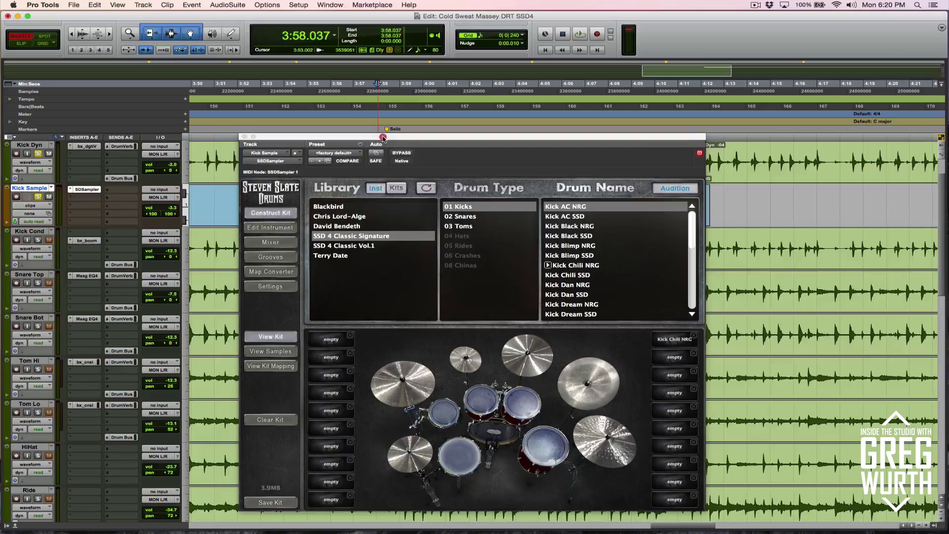
drag(383, 137, 364, 278)
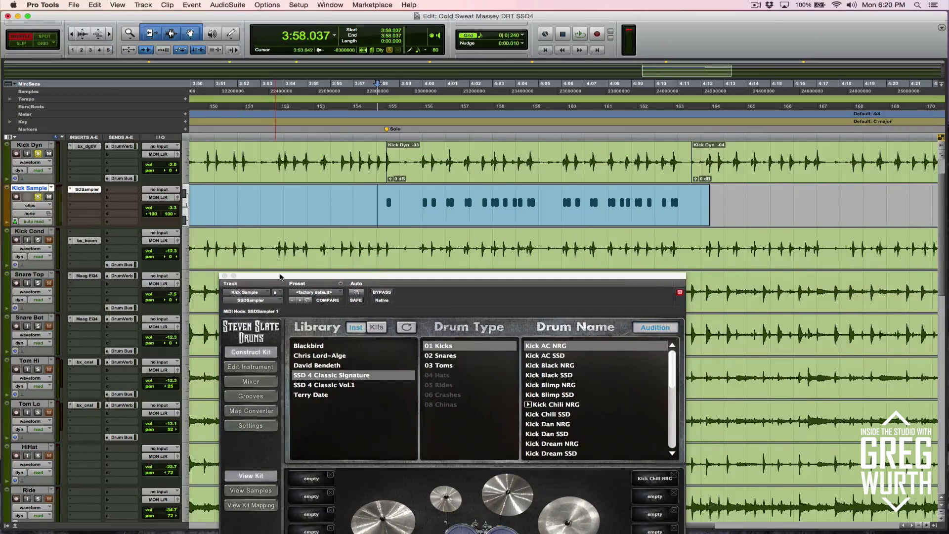
drag(281, 277, 221, 168)
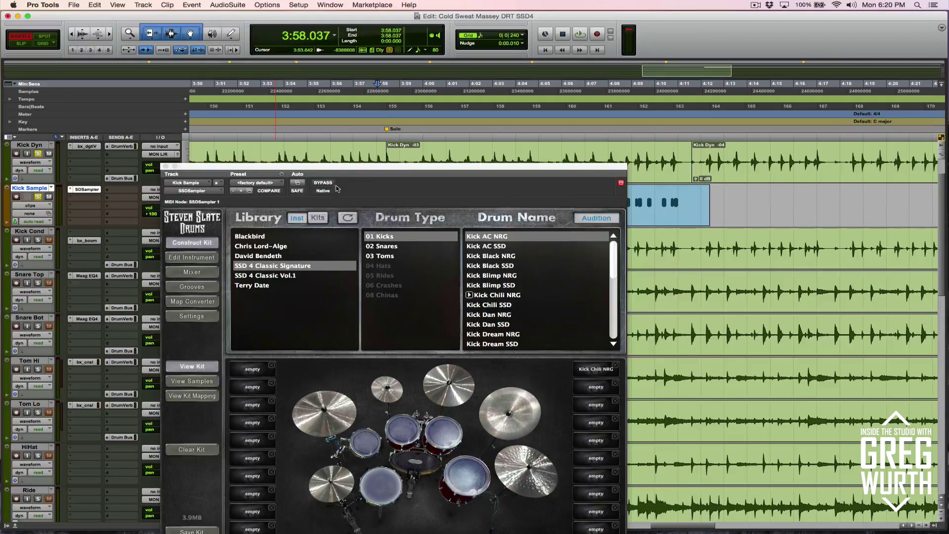
drag(294, 169, 351, 302)
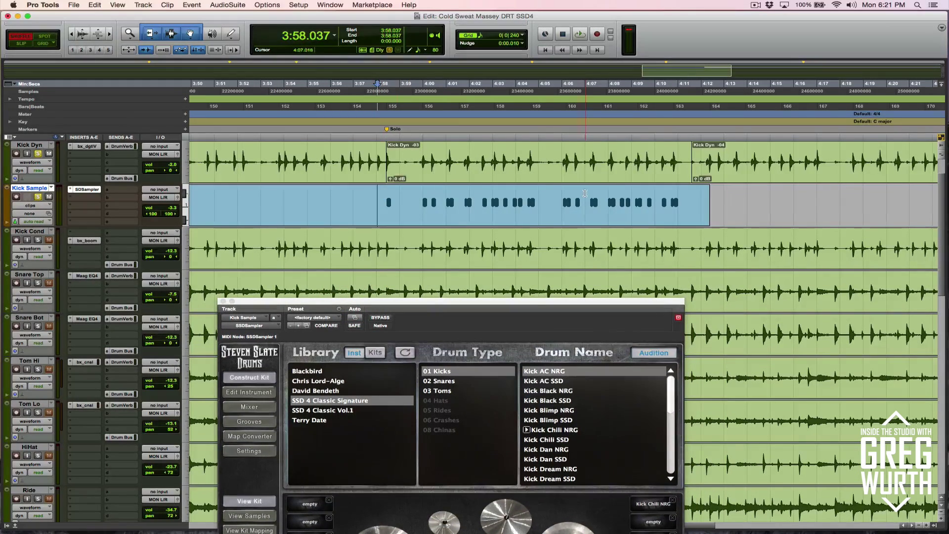
click(47, 208)
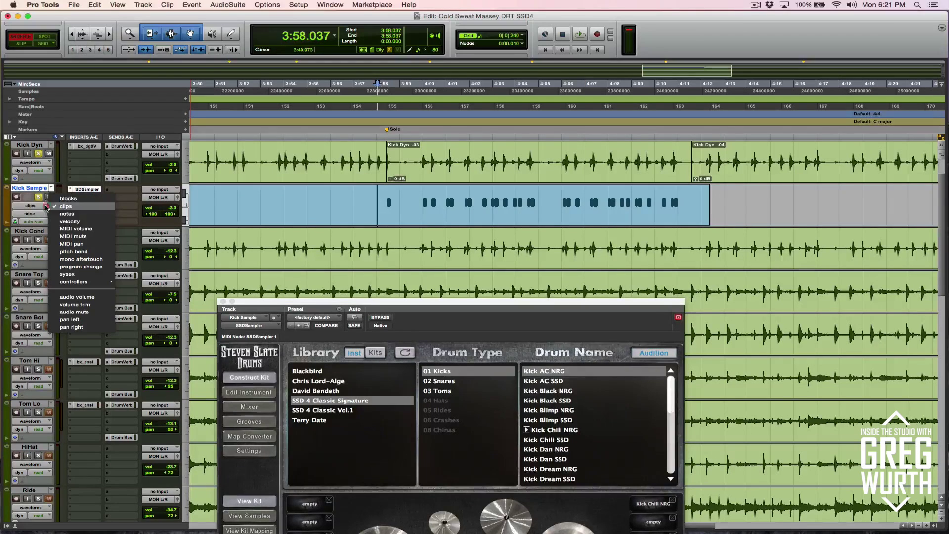
click(78, 222)
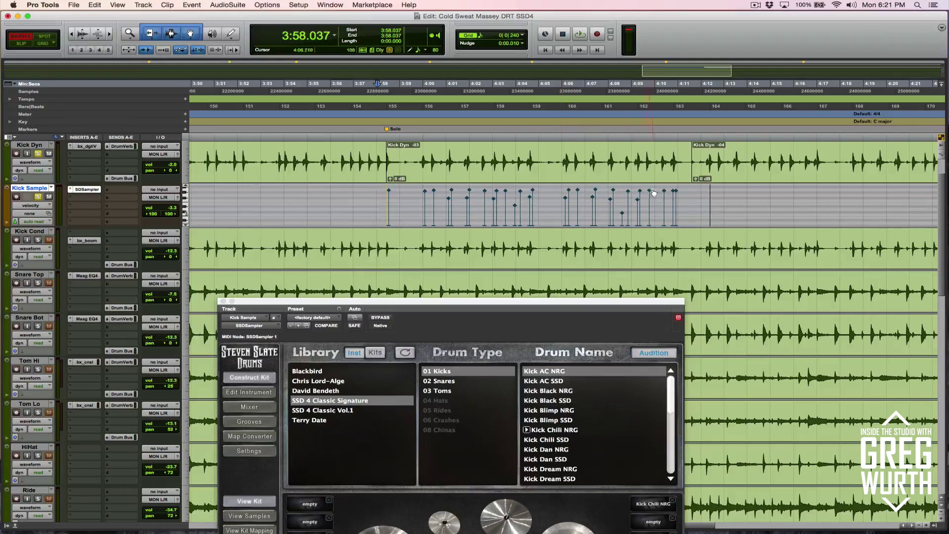
click(50, 206)
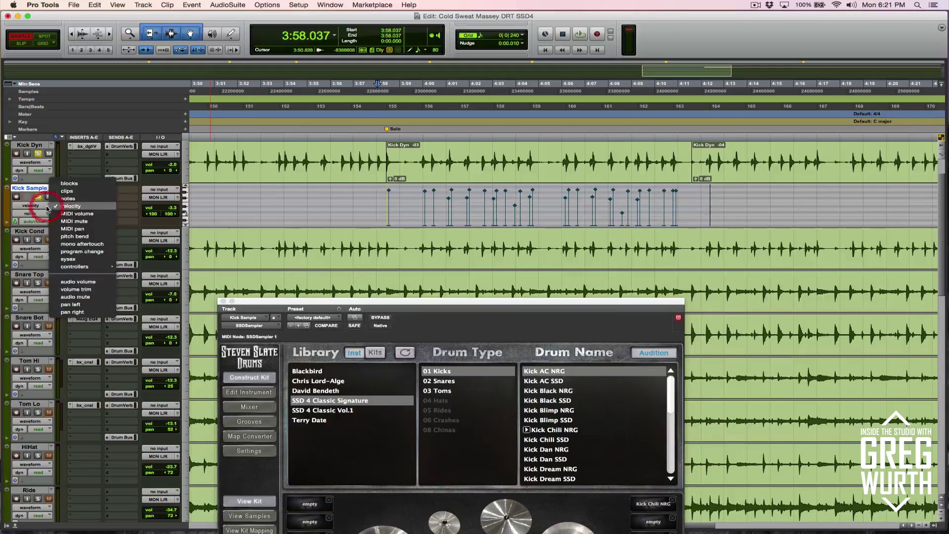
click(87, 192)
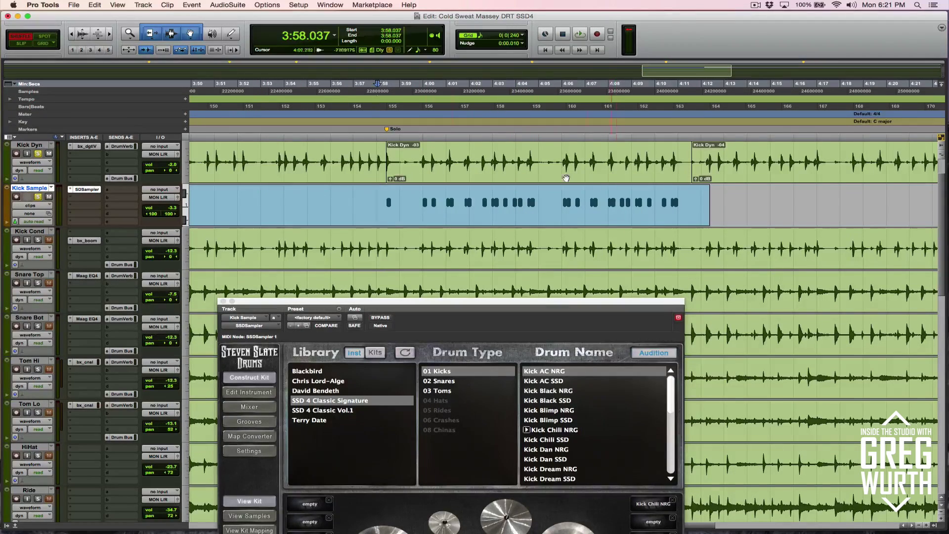
Route Kick Sample's output to Bus 21-22 and reset its volume to 0.0 dB.
click(168, 198)
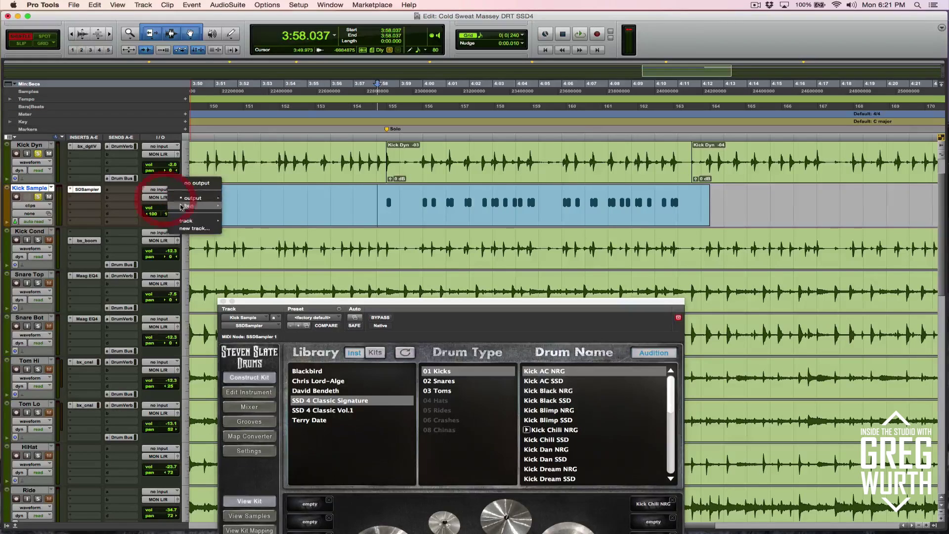
mouse_move(185, 209)
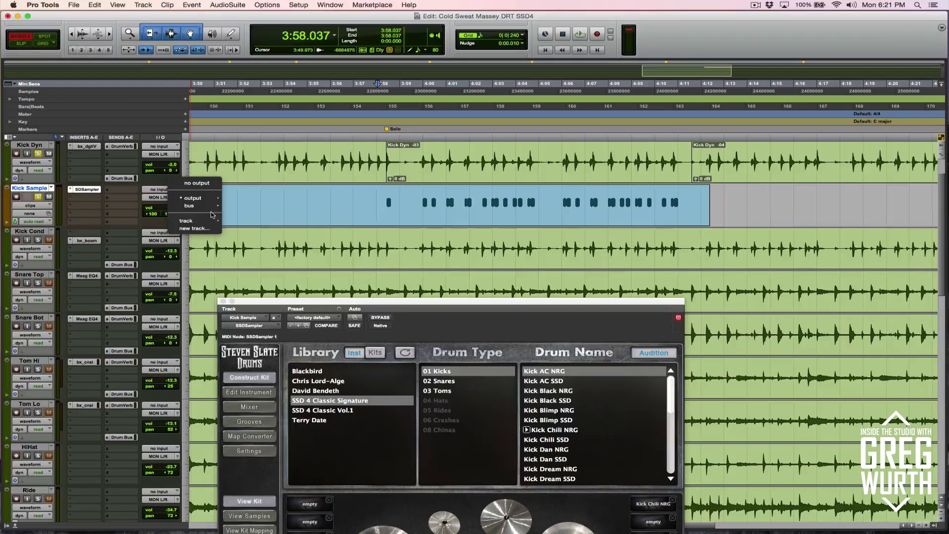
click(270, 259)
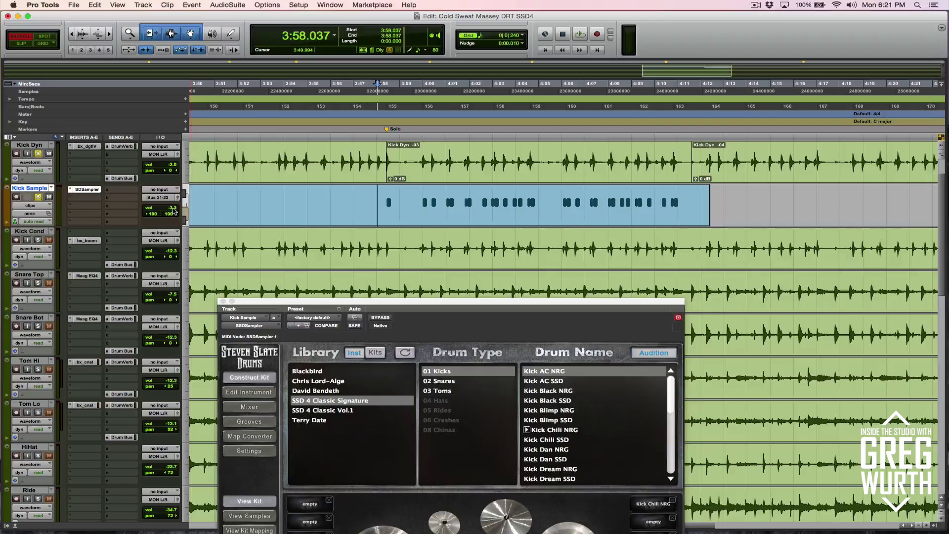
alt+click(174, 211)
Start an offline WAV bounce of Bus 21-22 and name the file 'Kick Sample'.
right_click(168, 197)
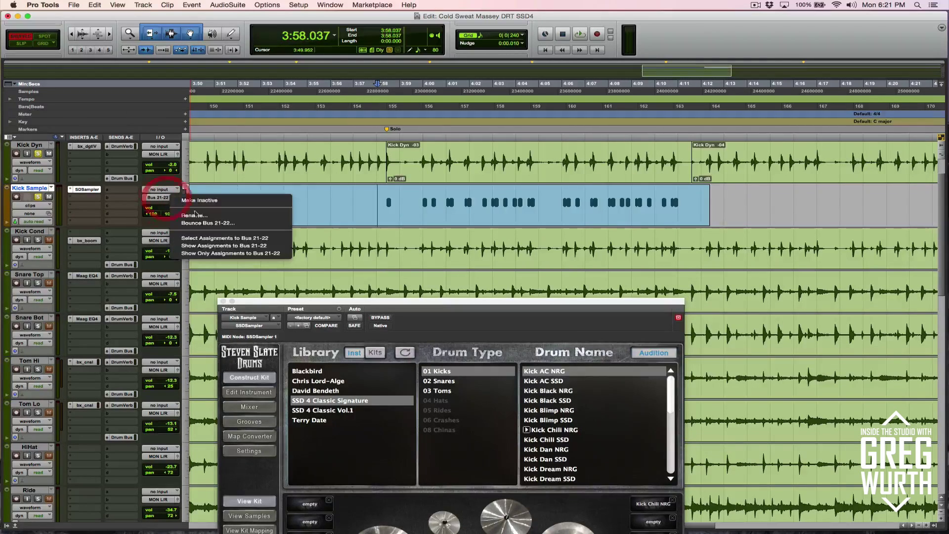
click(194, 215)
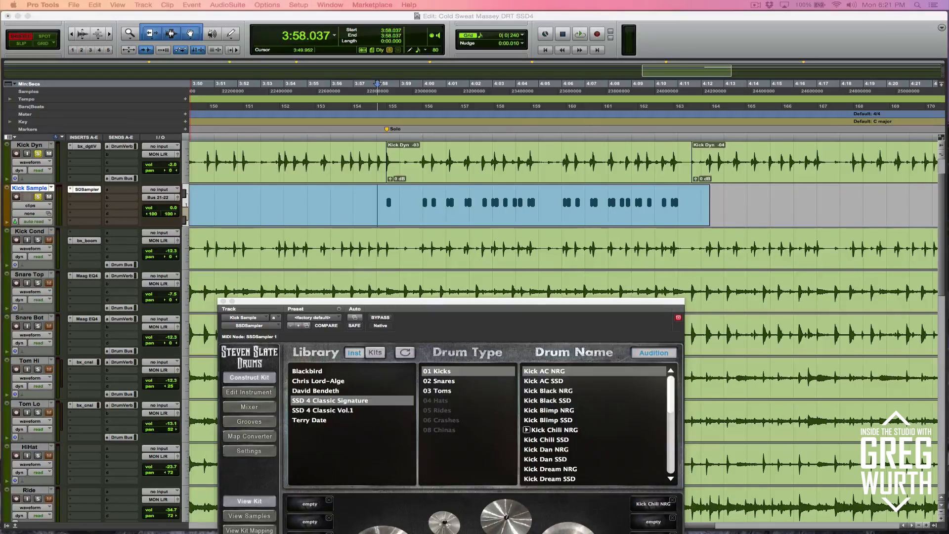
text(Kick Sample)
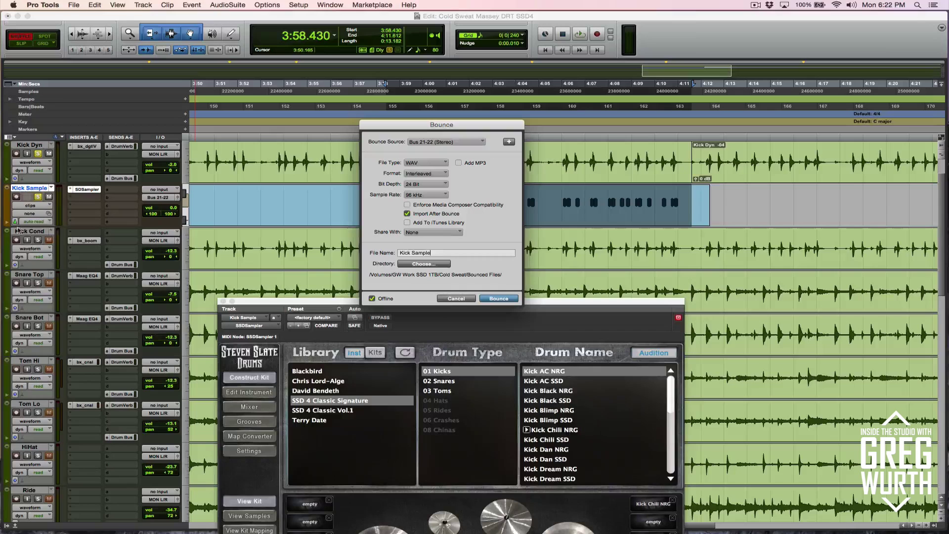
Bounce the kick bus and import it as a new track placed at the selection.
click(489, 299)
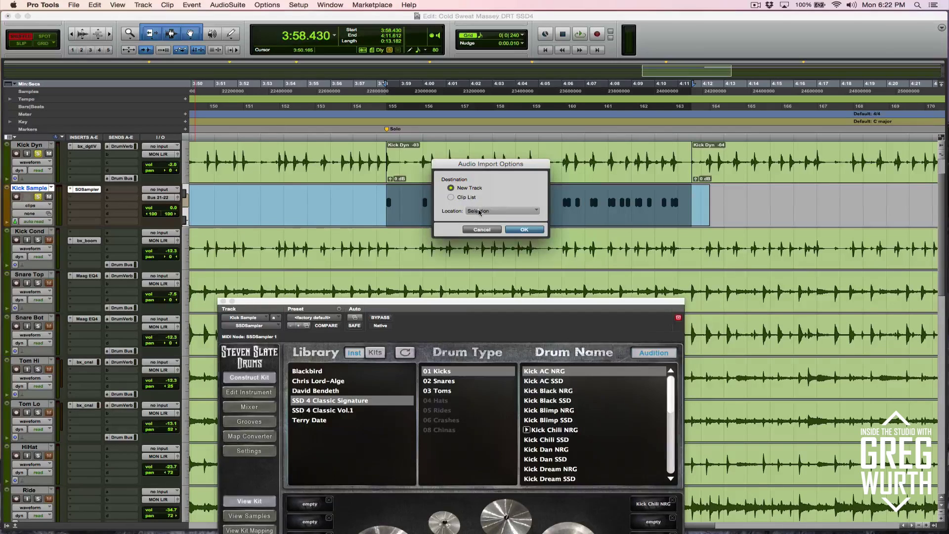
click(478, 213)
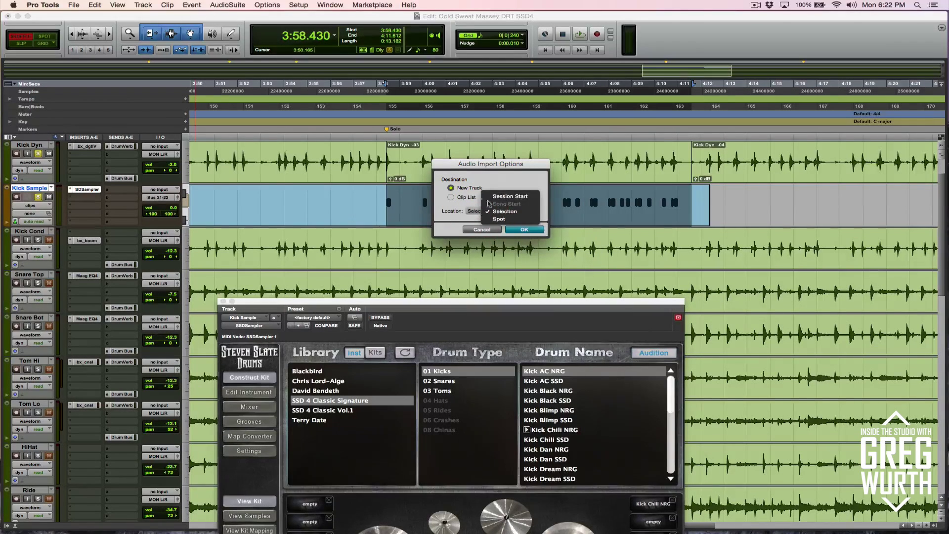
click(504, 190)
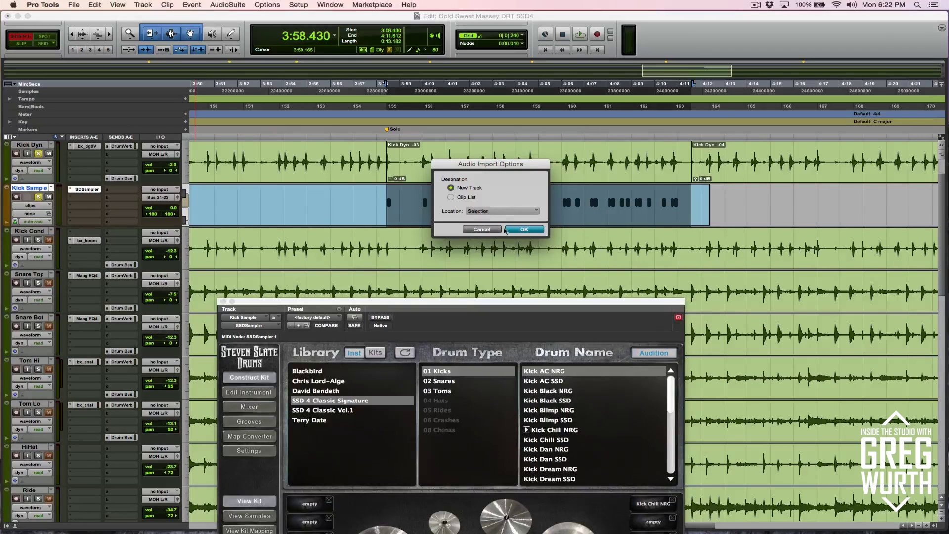
click(512, 231)
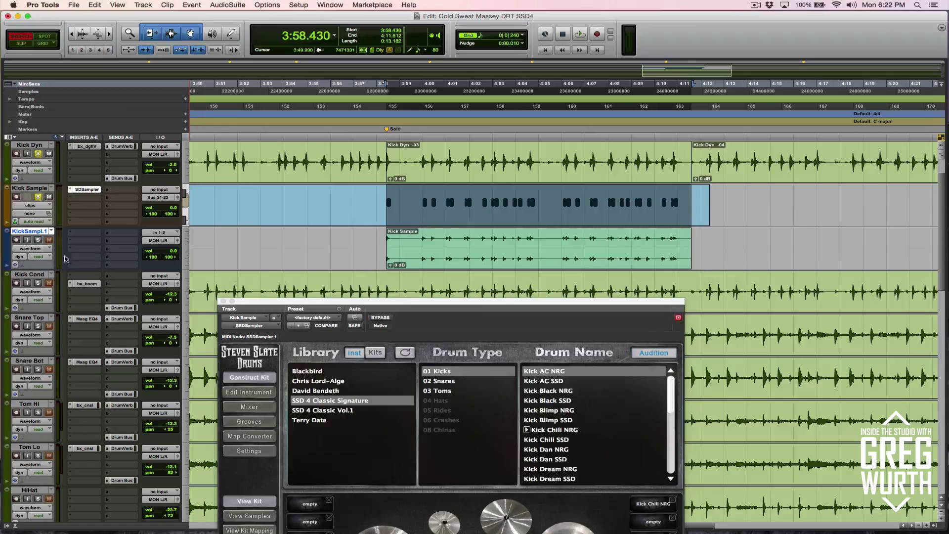
Select bars 156–158 of the new kick clip and show Kick Sample's MIDI velocities.
drag(422, 238, 504, 239)
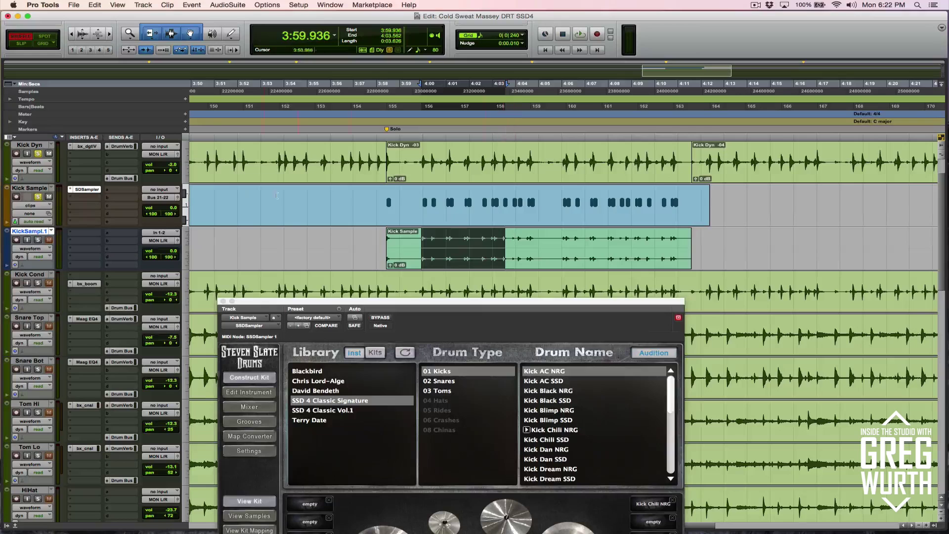
click(51, 209)
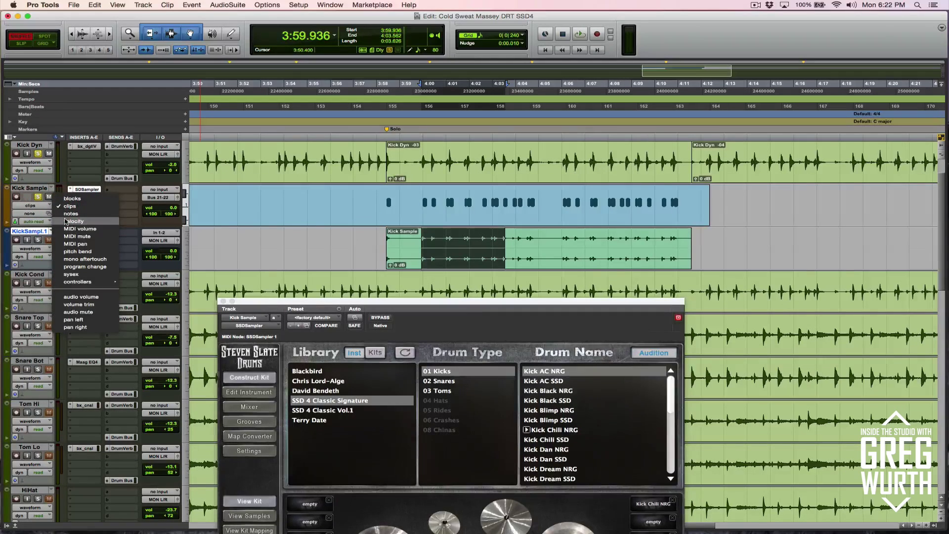
click(64, 219)
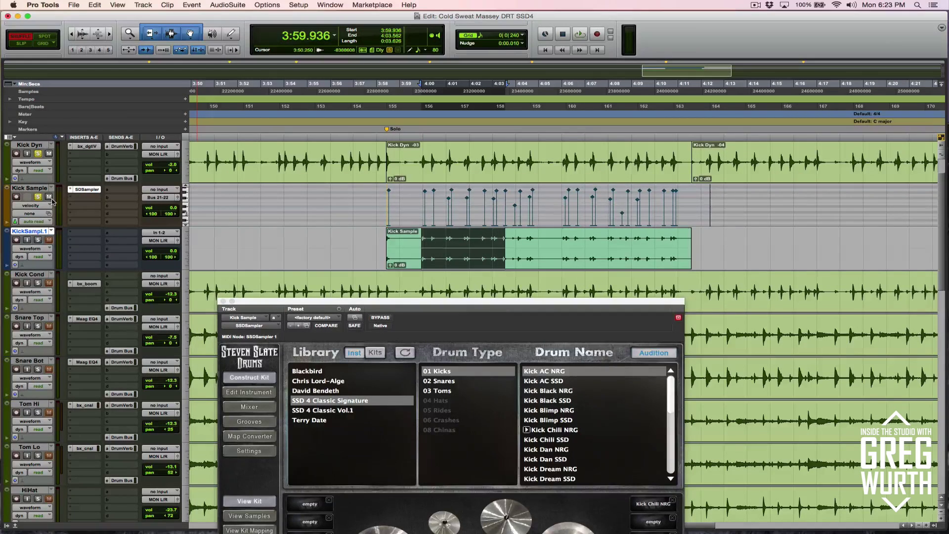
Return Kick Sample to notes view and solo KickSampl.1 together with Kick Dyn.
click(34, 206)
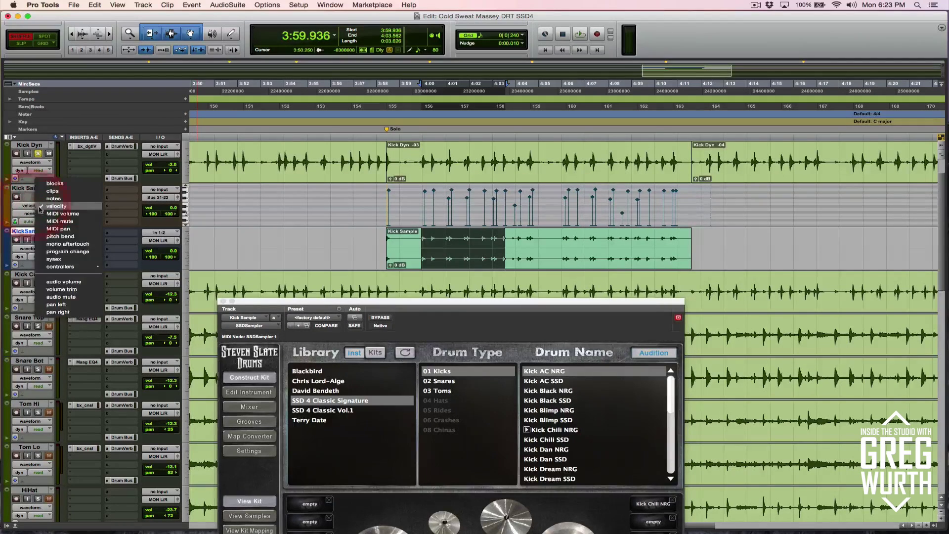
click(62, 198)
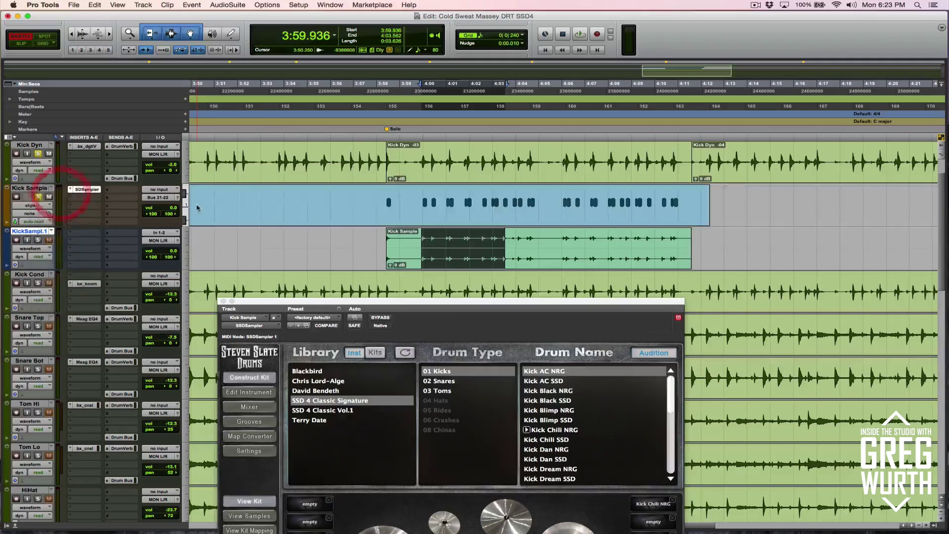
click(39, 240)
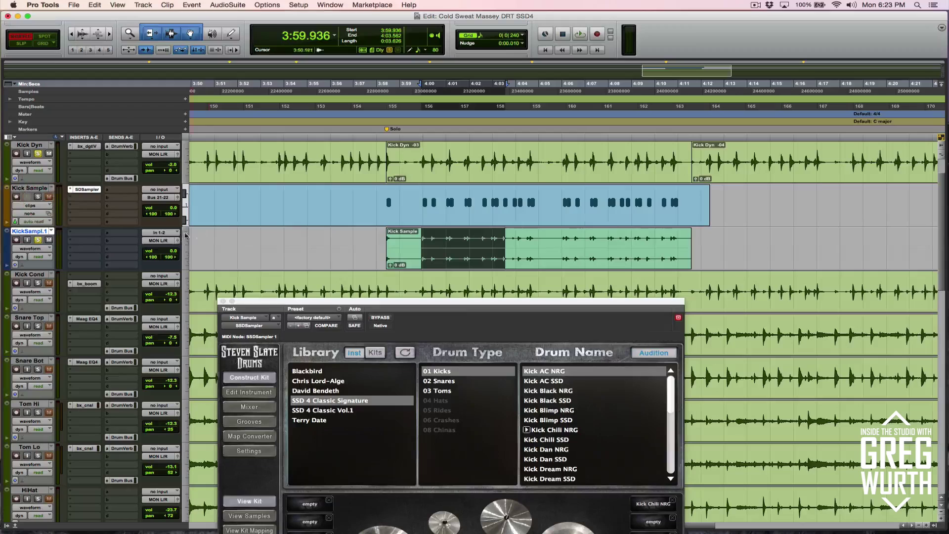
click(39, 153)
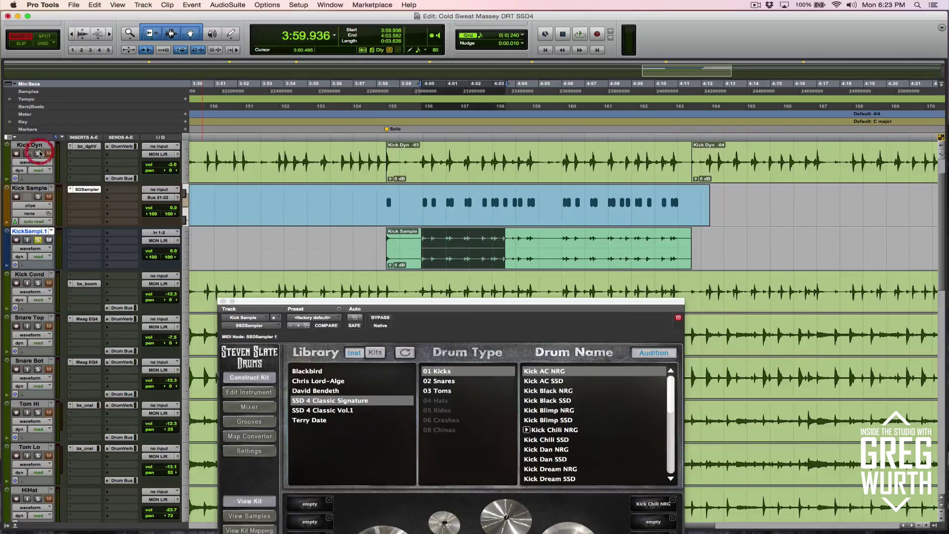
Play the soloed kicks, move KickSampl.1 beneath Kick Dyn, and zoom in on a kick hit.
key(space)
drag(37, 238, 36, 193)
click(423, 194)
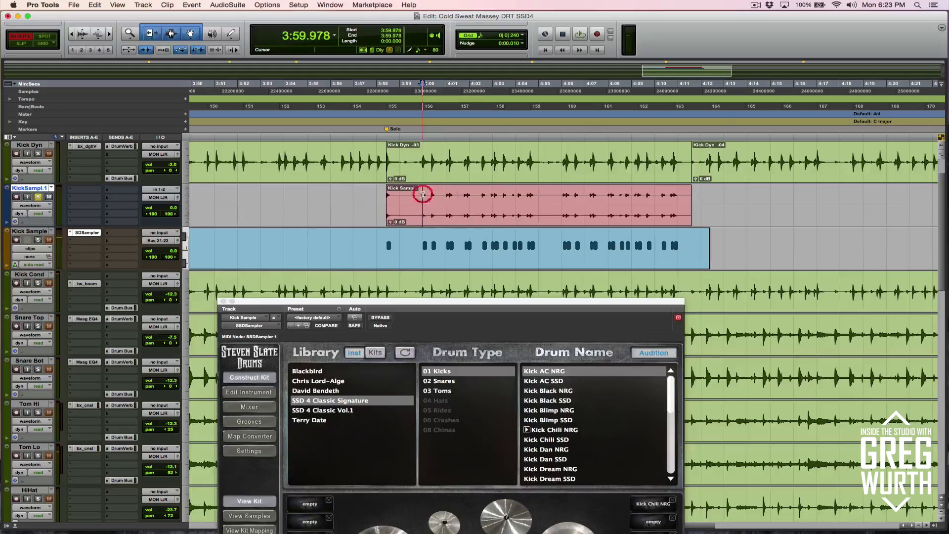
click(637, 191)
scroll(638, 192, up, 10)
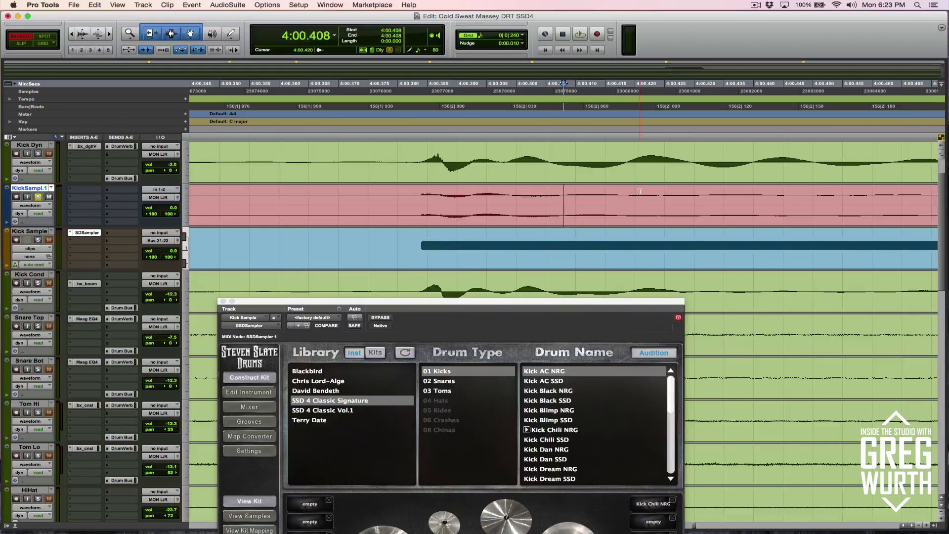
Step through successive kick transients to check alignment, then zoom back out to whole clips.
key(Tab)
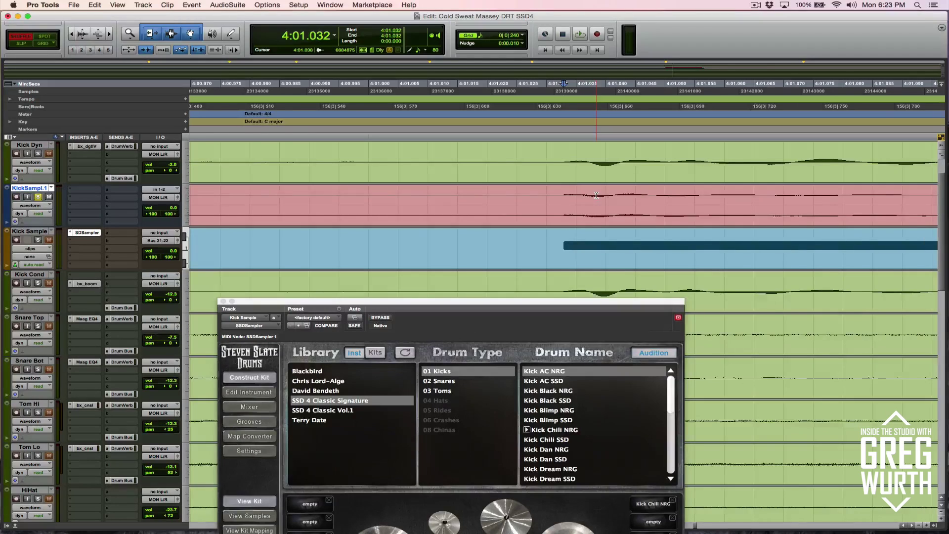
key(Tab)
key(Tab)
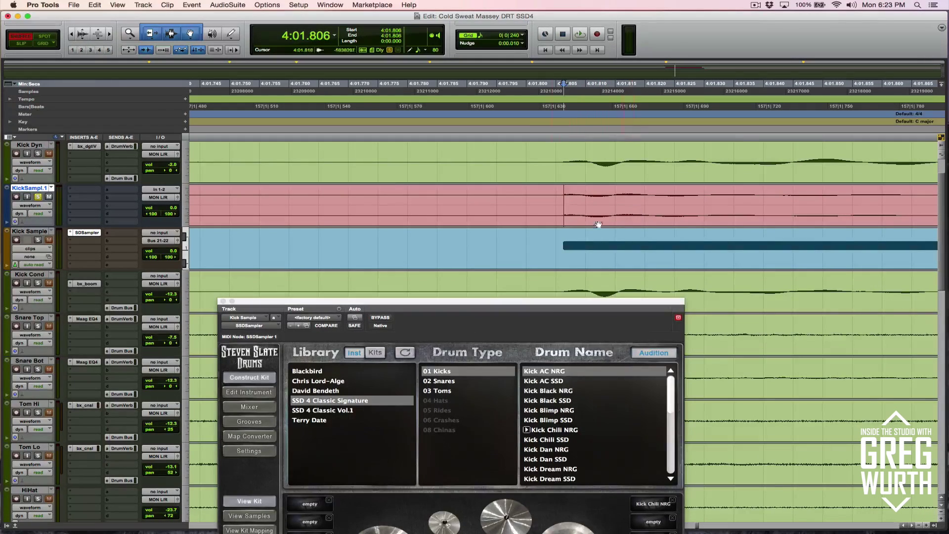
key(r)
key(r)
key(r)
key(r)
key(r)
key(r)
key(r)
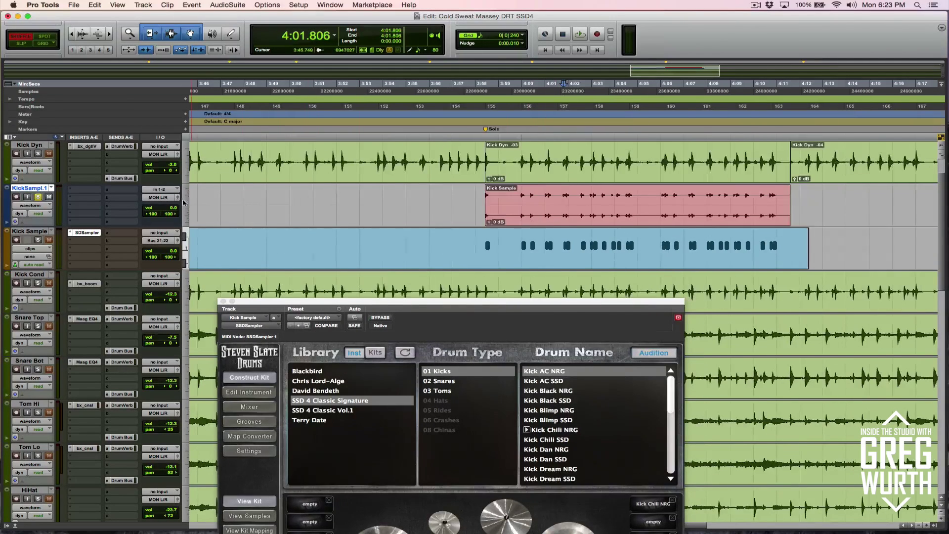
key(r)
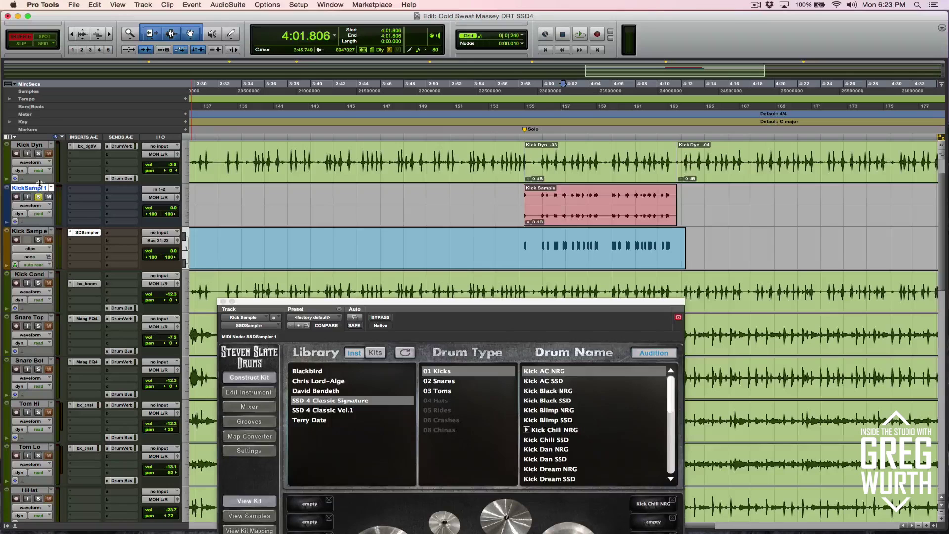
Close the drum sampler, solo the drum group, and mute both KickSampl.1 and Kick Sample.
click(39, 153)
click(223, 301)
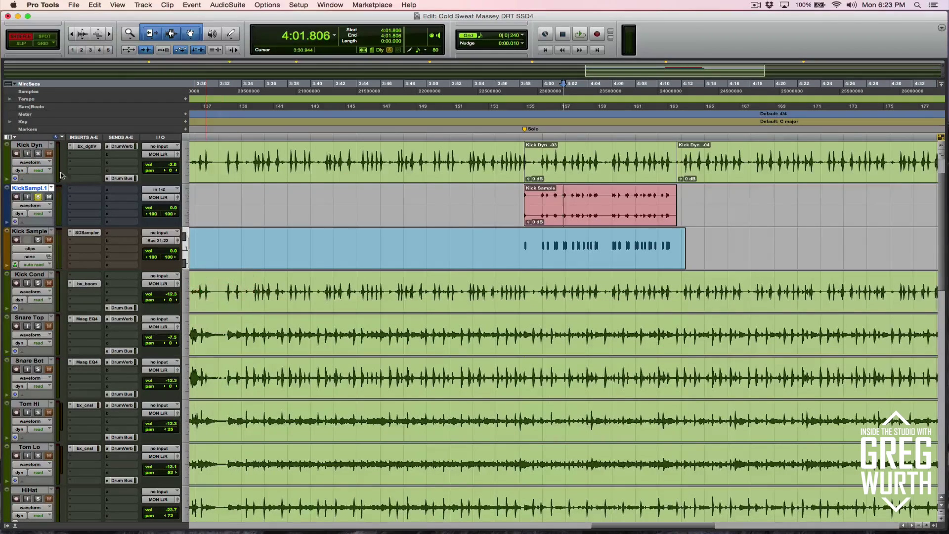
alt+click(39, 154)
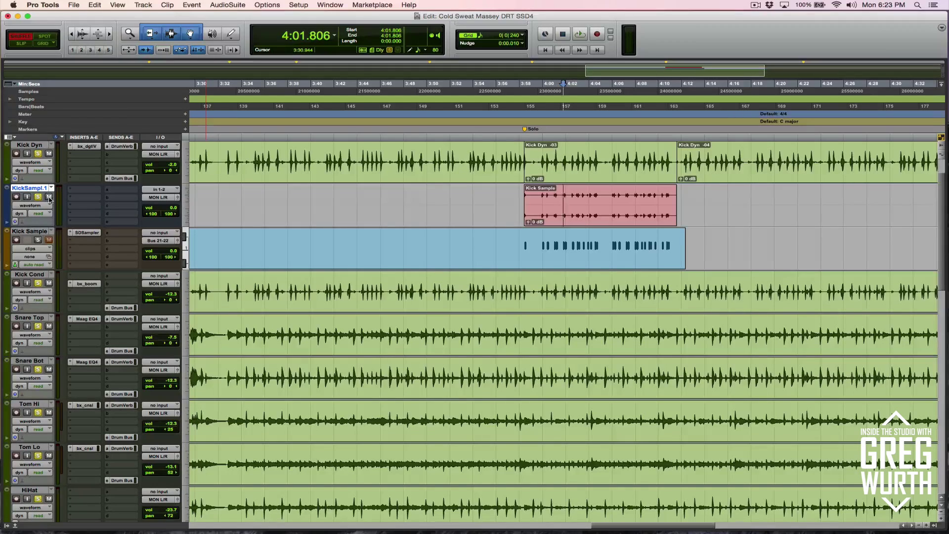
click(48, 197)
click(48, 240)
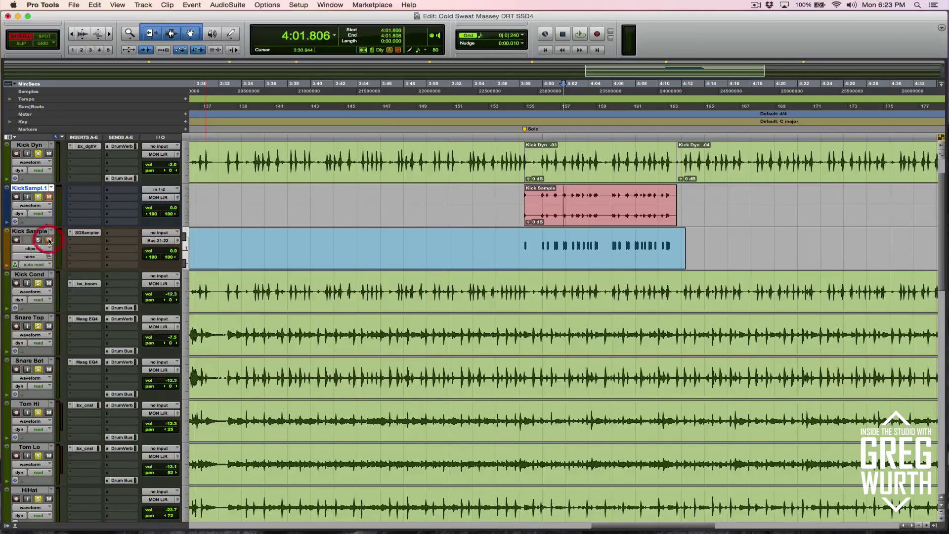
Play the Kick Dyn-03 section while toggling KickSampl.1's mute to compare the layer.
click(587, 177)
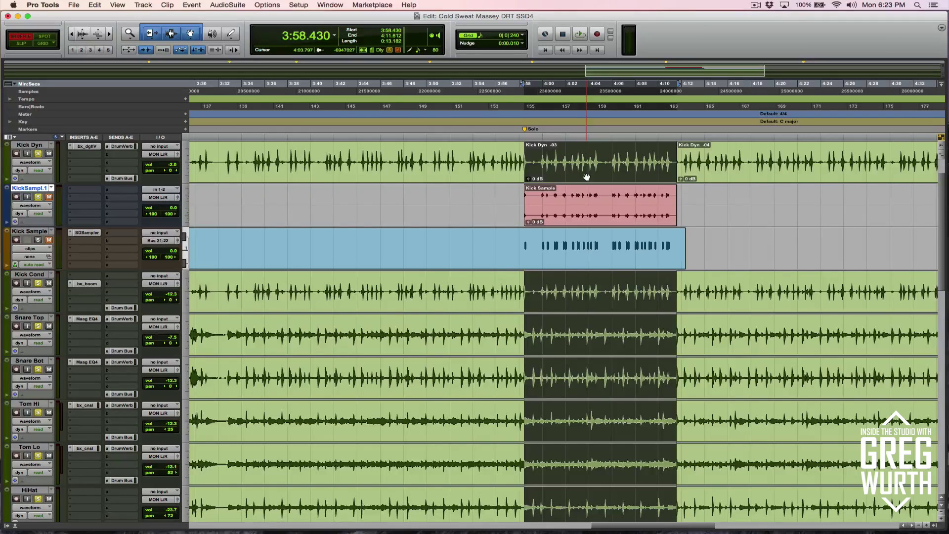
key(space)
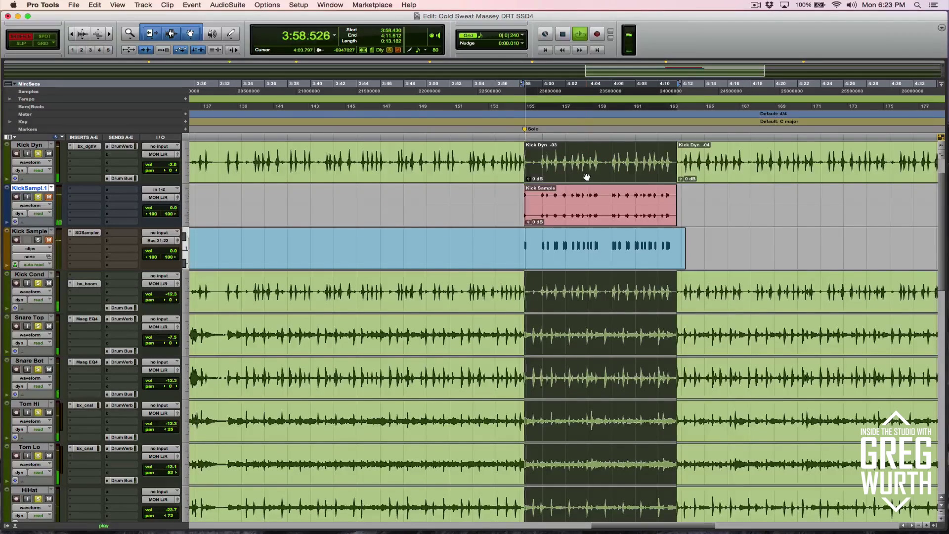
click(49, 197)
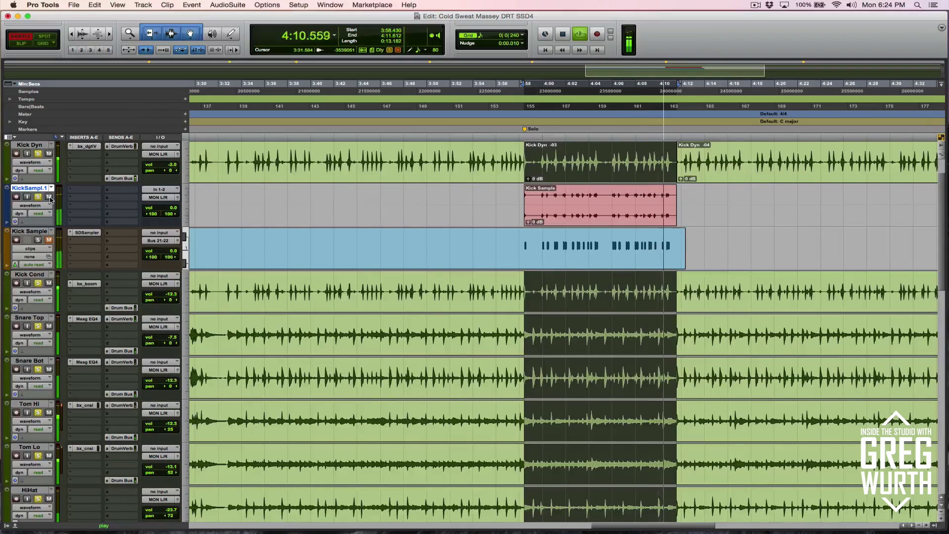
click(49, 197)
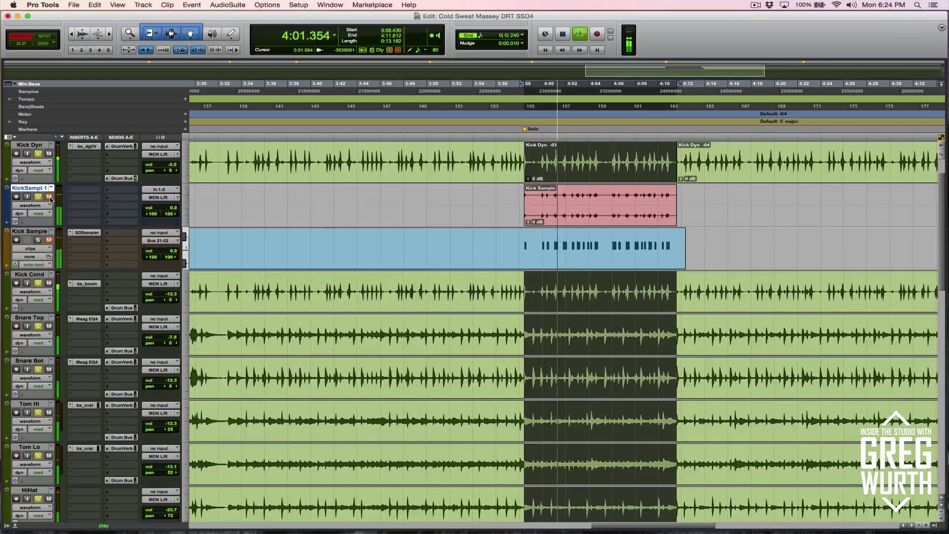
click(49, 197)
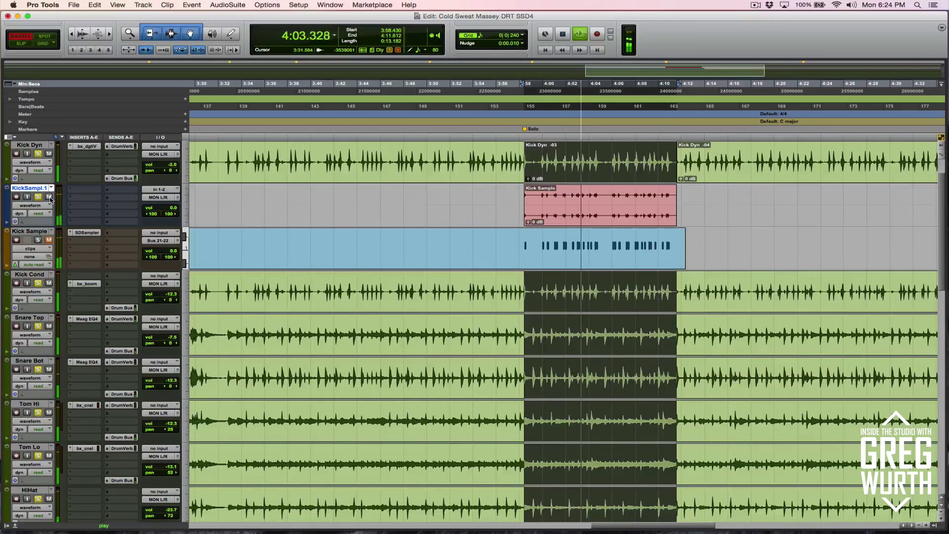
Stop playback of the Kick Dyn-03 section.
key(space)
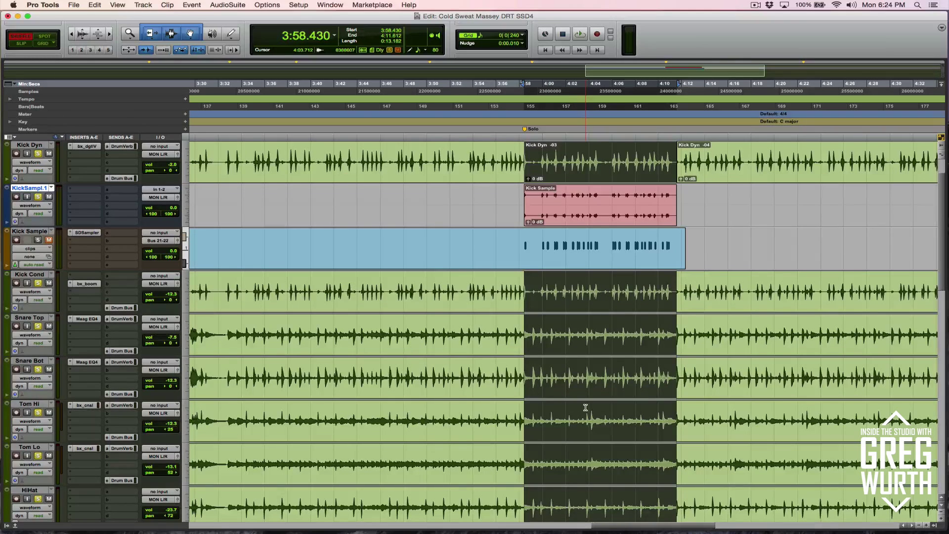
Unsolo all tracks and play 3:58–4:11 in the full mix, toggling KickSampl.1's mute repeatedly, then stop.
alt+click(38, 196)
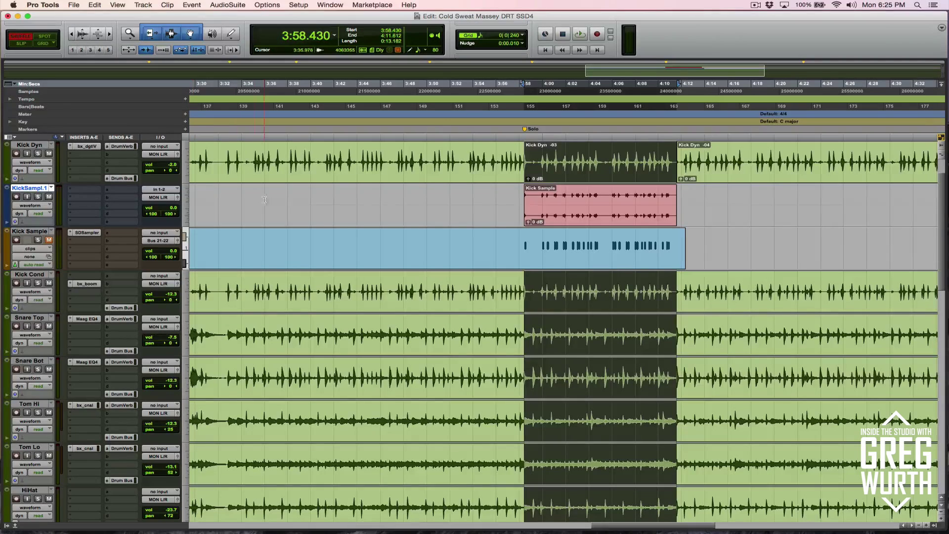
click(49, 197)
key(space)
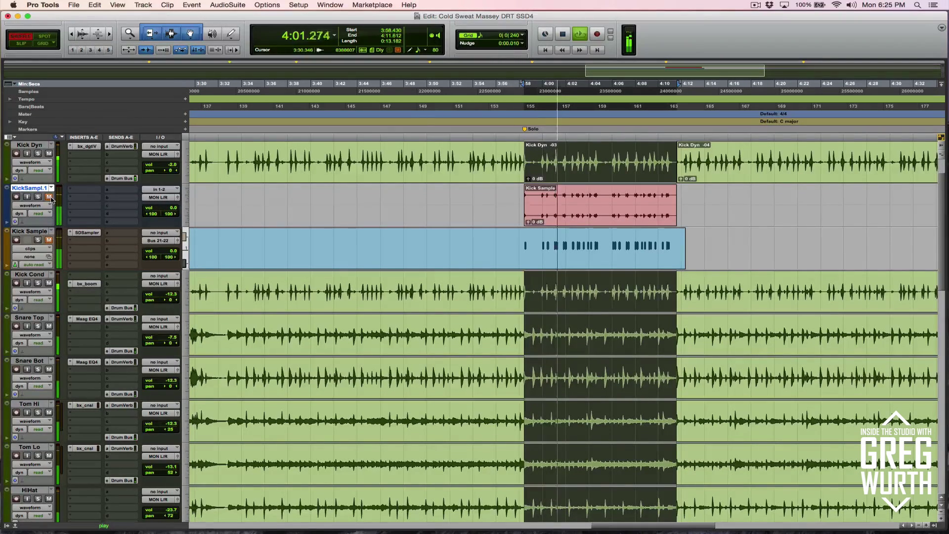
click(49, 196)
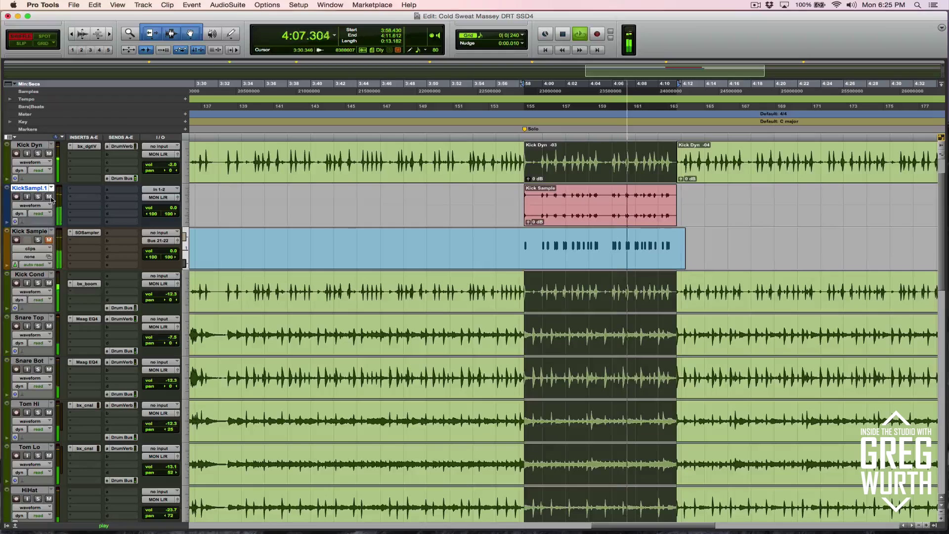
click(49, 196)
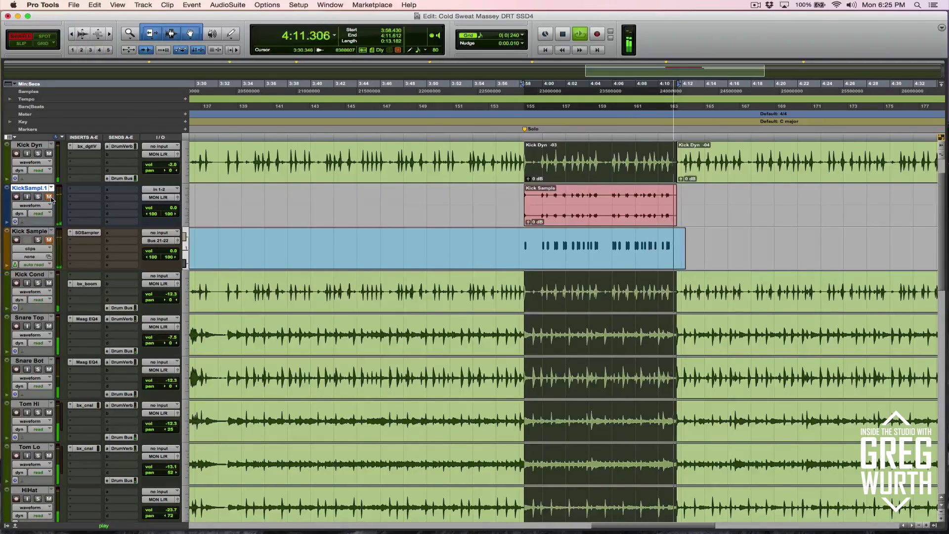
click(49, 197)
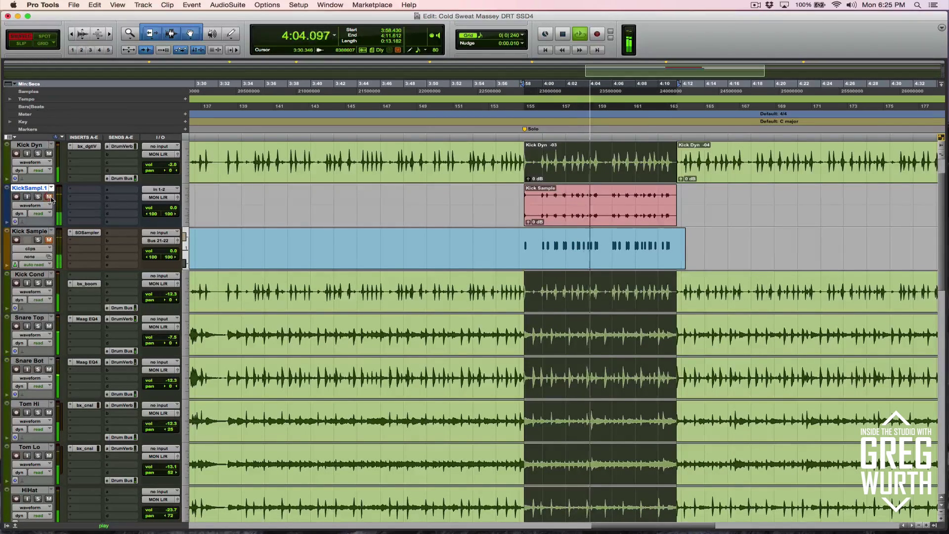
click(49, 197)
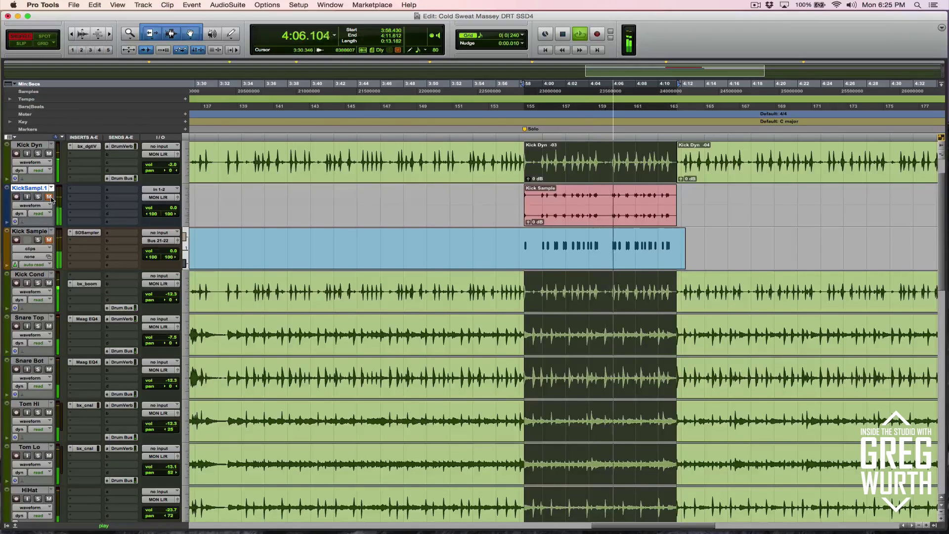
click(49, 196)
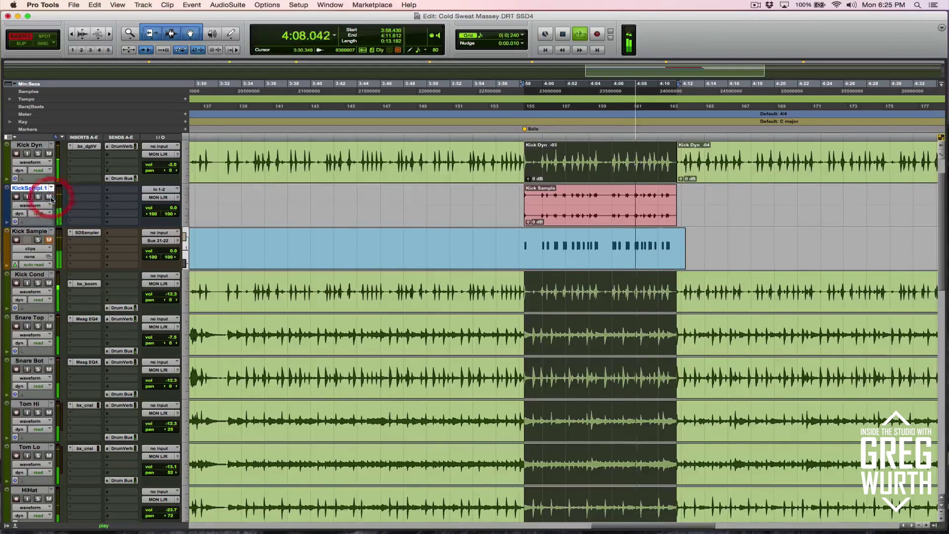
key(space)
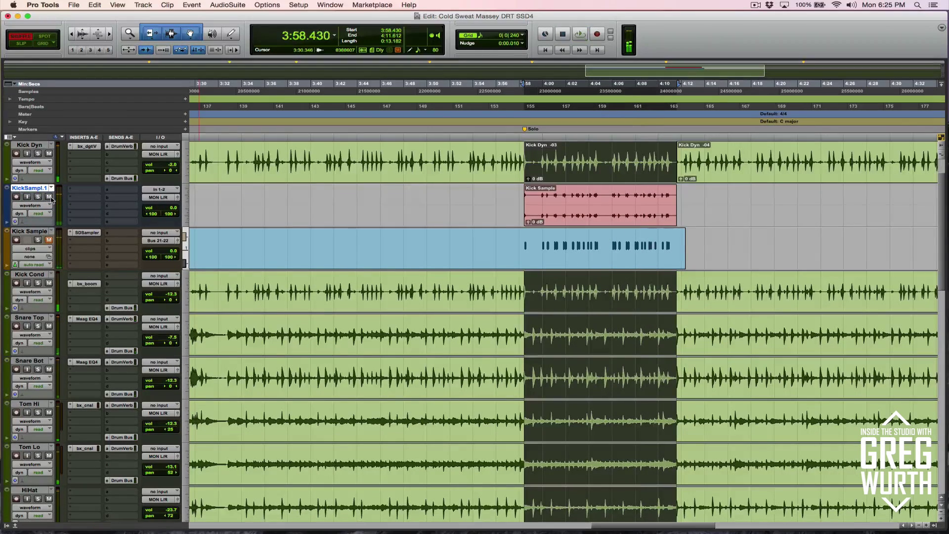